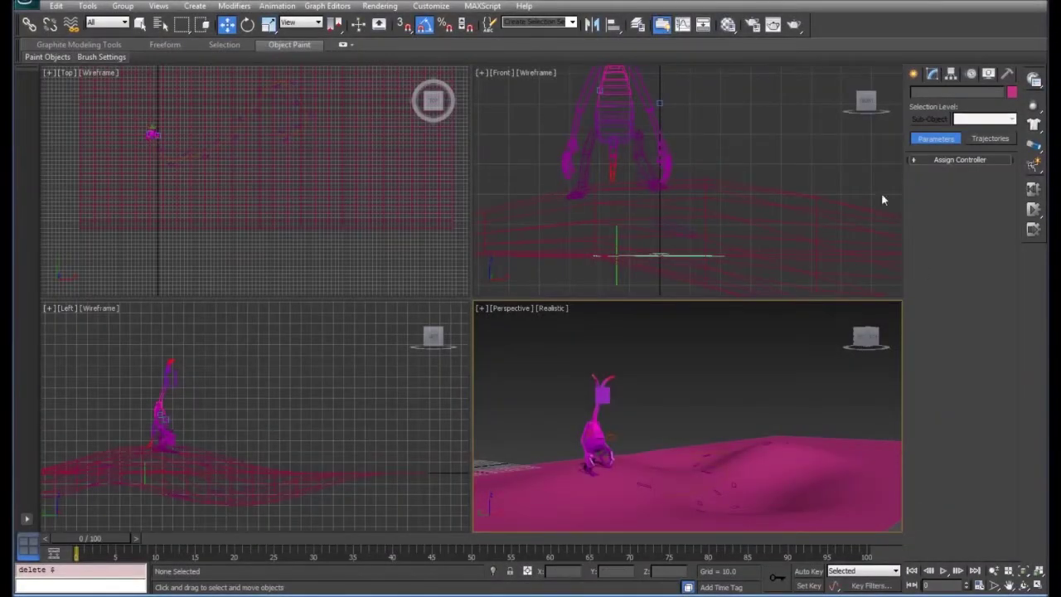
Activate Target camera creation (43.456 mm lens, 45° FOV), then play and stop the alien walk
{"action": "left_click", "coordinate": [914, 75]}
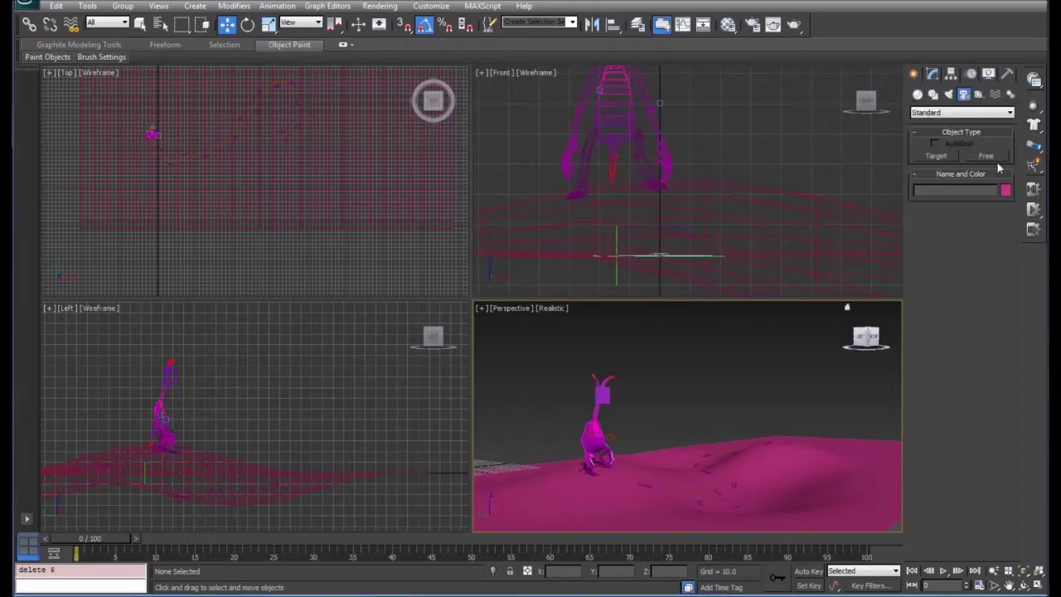
{"action": "left_click", "coordinate": [933, 157]}
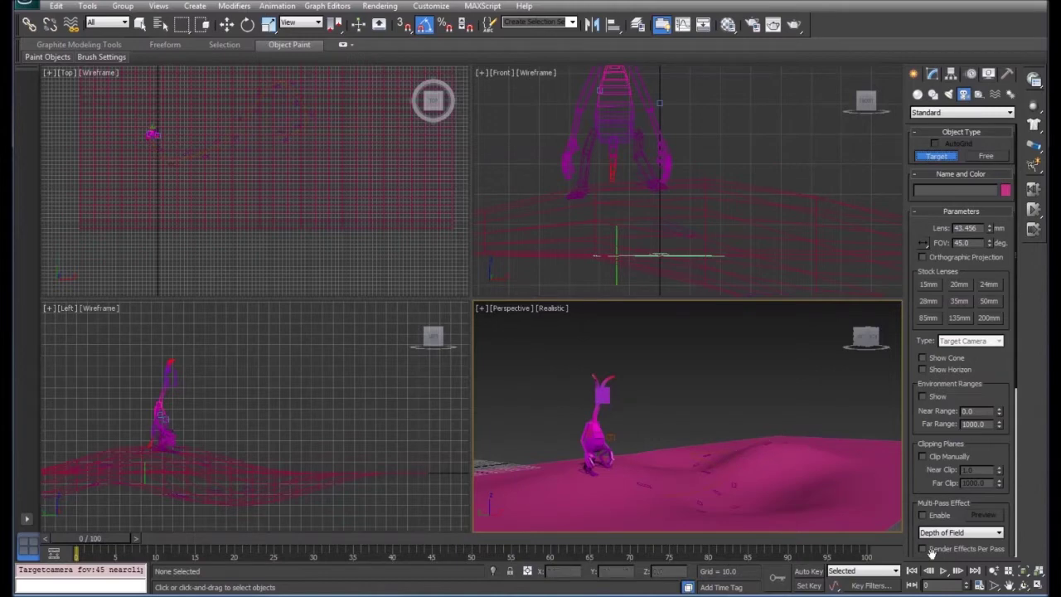
{"action": "left_click", "coordinate": [943, 571]}
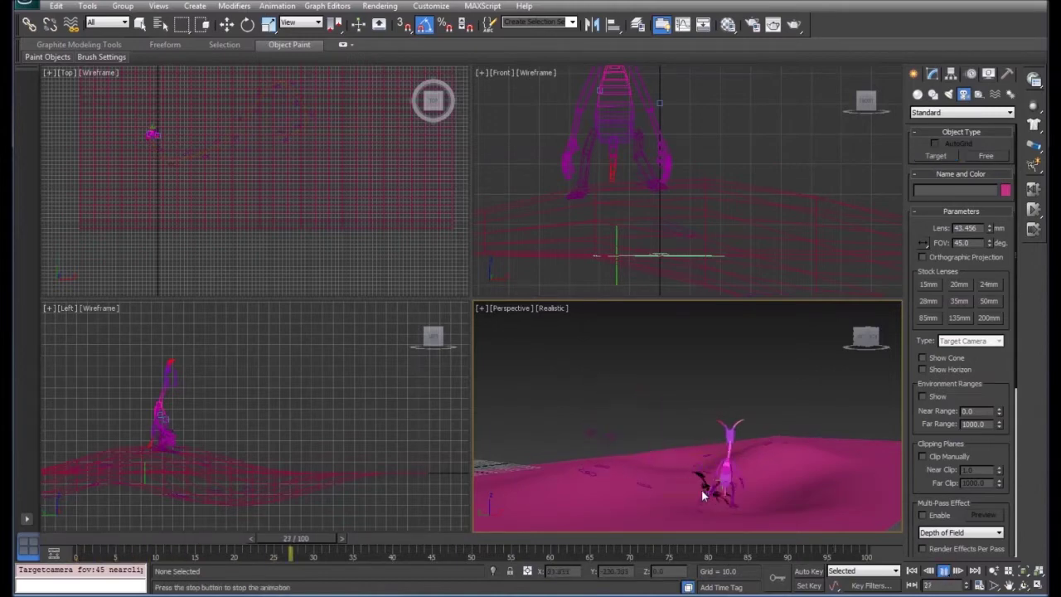
{"action": "left_click", "coordinate": [944, 572]}
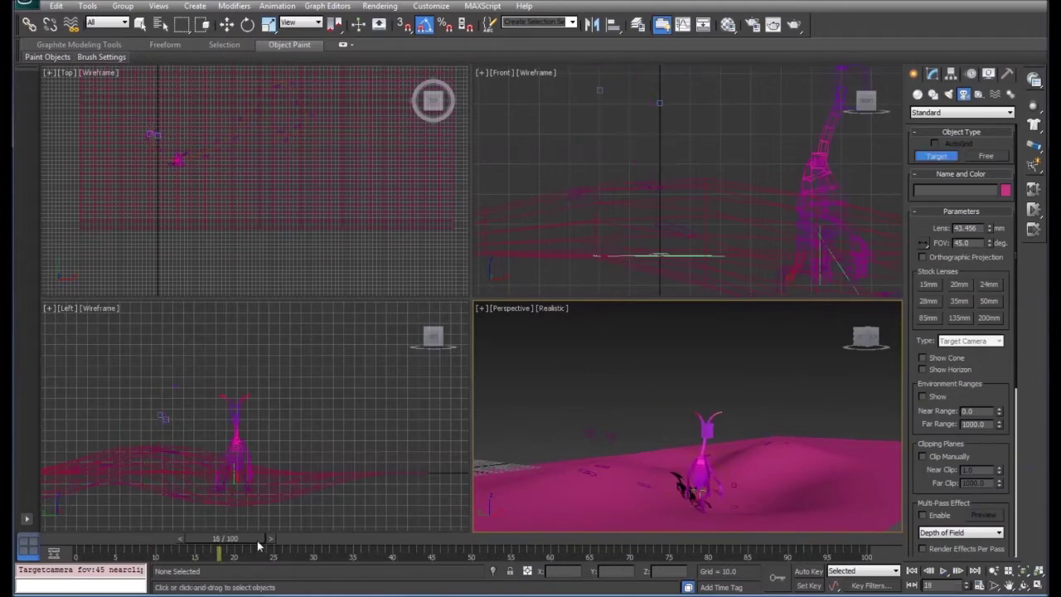
At frame 0, drag a target camera, Camera002, in the Left viewport toward the alien
{"action": "left_click_drag", "start_coordinate": [258, 545], "coordinate": [125, 544]}
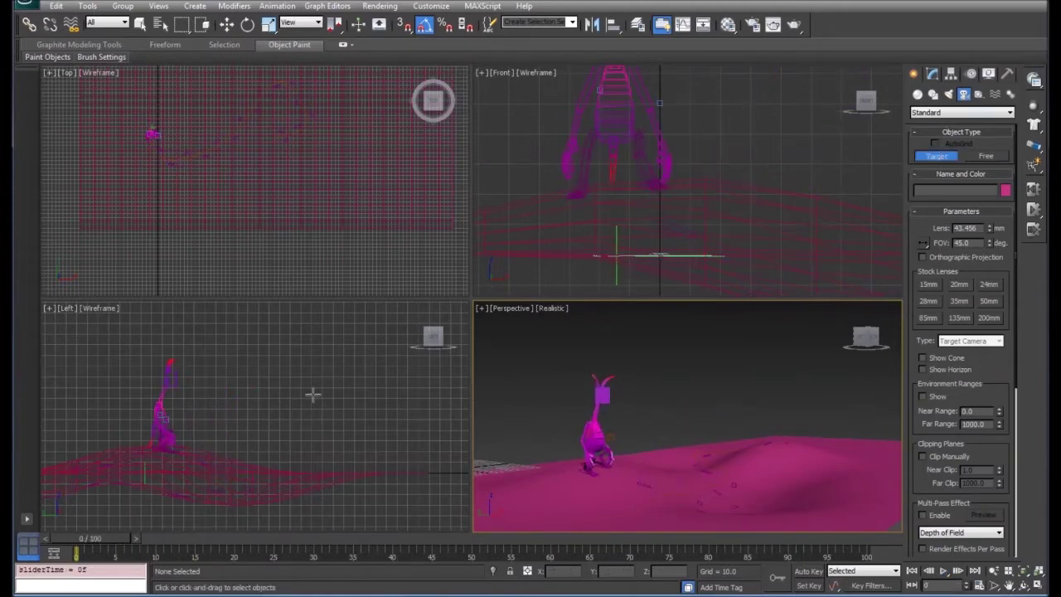
{"action": "left_click_drag", "start_coordinate": [313, 394], "coordinate": [152, 405]}
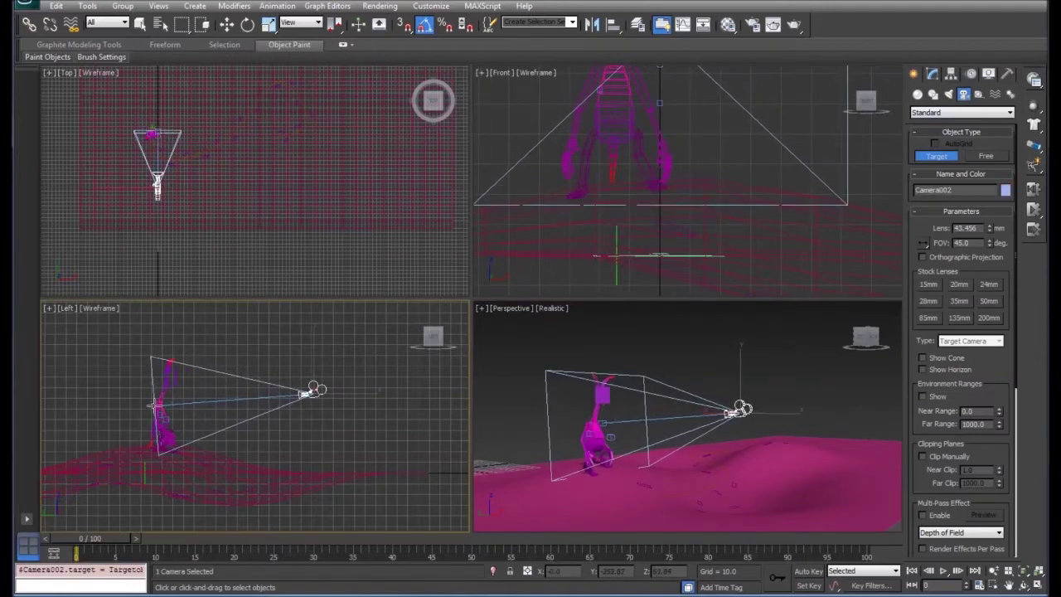
{"action": "left_click", "coordinate": [226, 24]}
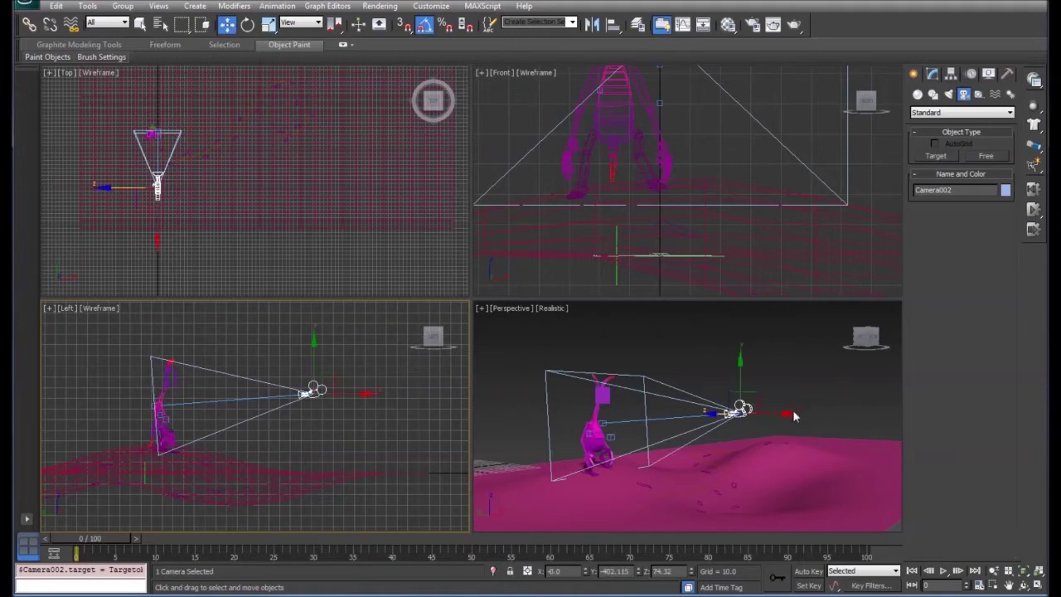
{"action": "left_click", "coordinate": [709, 412]}
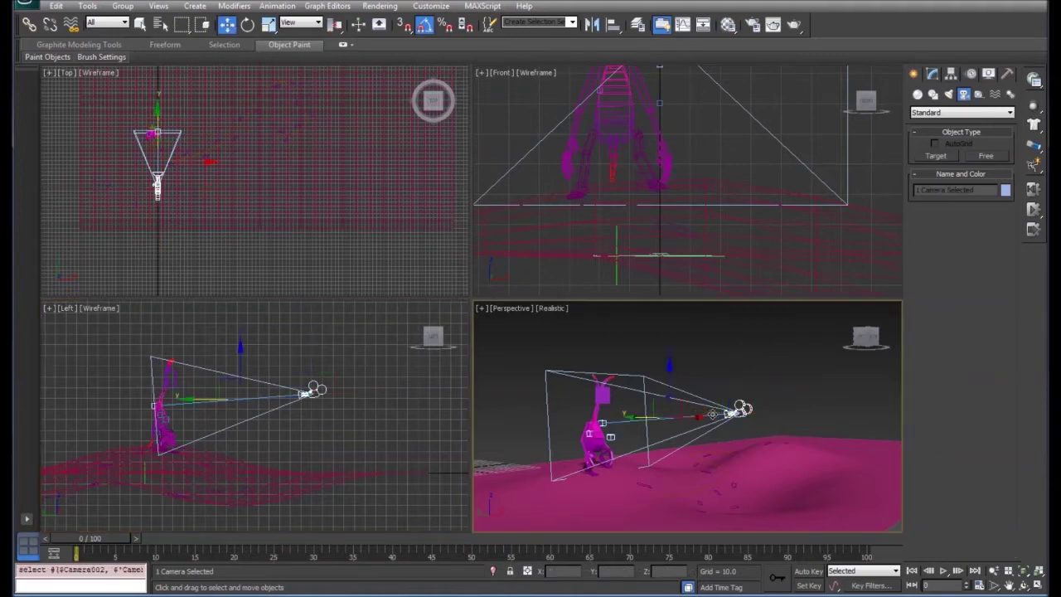
{"action": "mouse_move", "coordinate": [709, 414]}
{"action": "left_mouse_down"}
{"action": "mouse_move", "coordinate": [719, 415]}
{"action": "mouse_move", "coordinate": [698, 419]}
{"action": "left_mouse_up"}
{"action": "key", "text": "ctrl+z"}
Move Camera002 along X to X 42.614, Y -407.722, Z 74.32, deleting the selected target object
{"action": "left_click", "coordinate": [743, 411]}
{"action": "left_click", "coordinate": [774, 426]}
{"action": "left_click", "coordinate": [746, 409]}
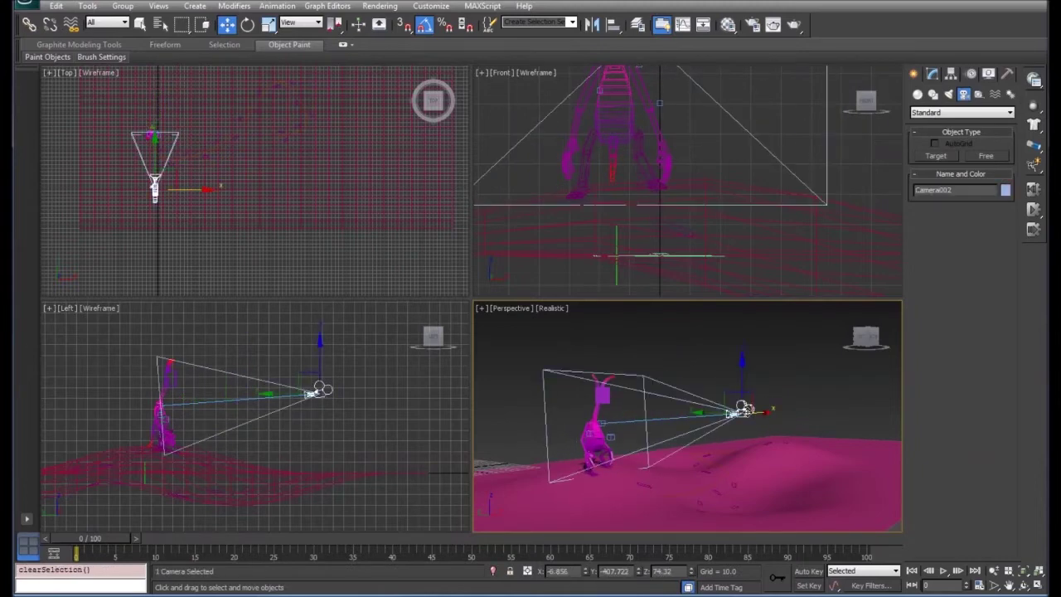
{"action": "left_click_drag", "start_coordinate": [767, 410], "coordinate": [801, 405]}
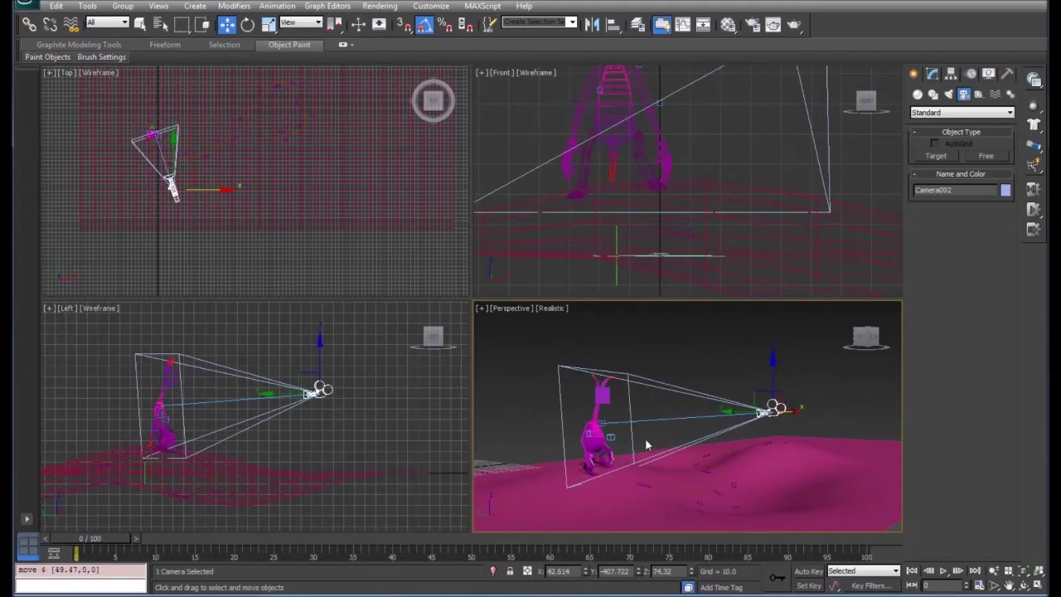
{"action": "left_click", "coordinate": [611, 437]}
{"action": "key", "text": "Delete"}
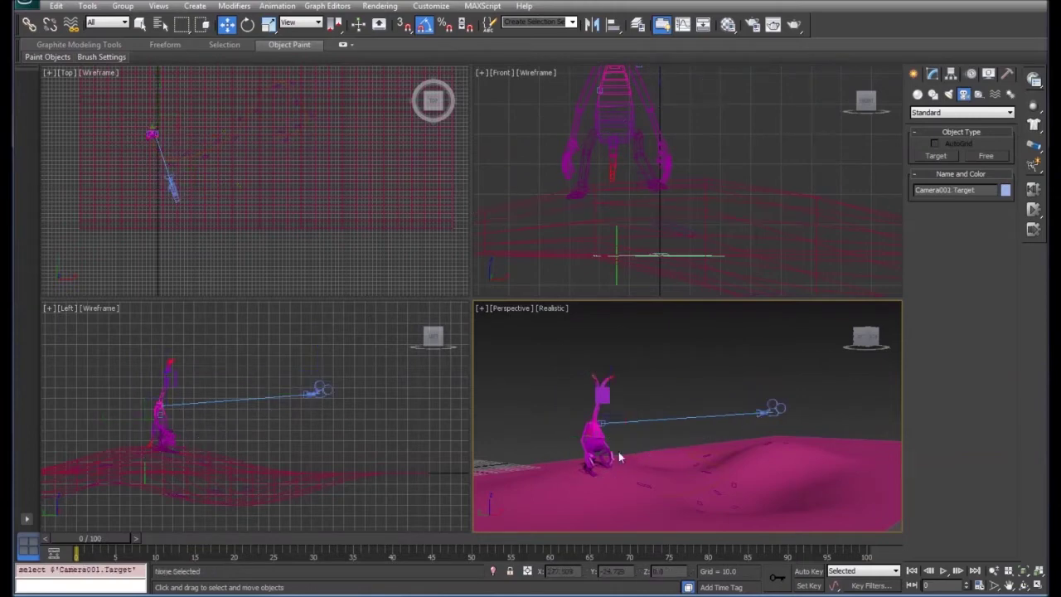
{"action": "left_click", "coordinate": [587, 434]}
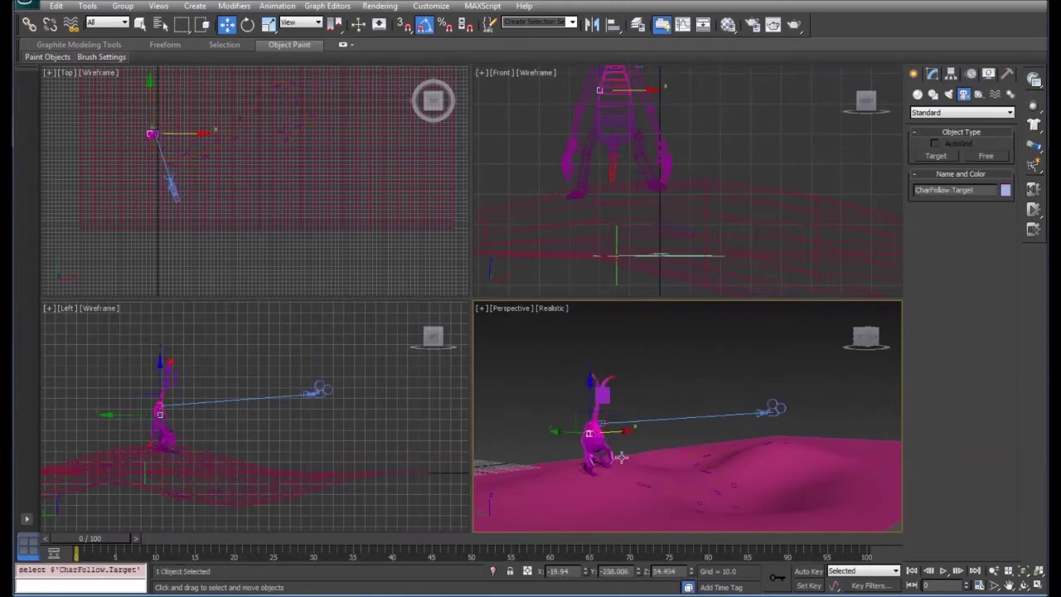
{"action": "left_click", "coordinate": [774, 407]}
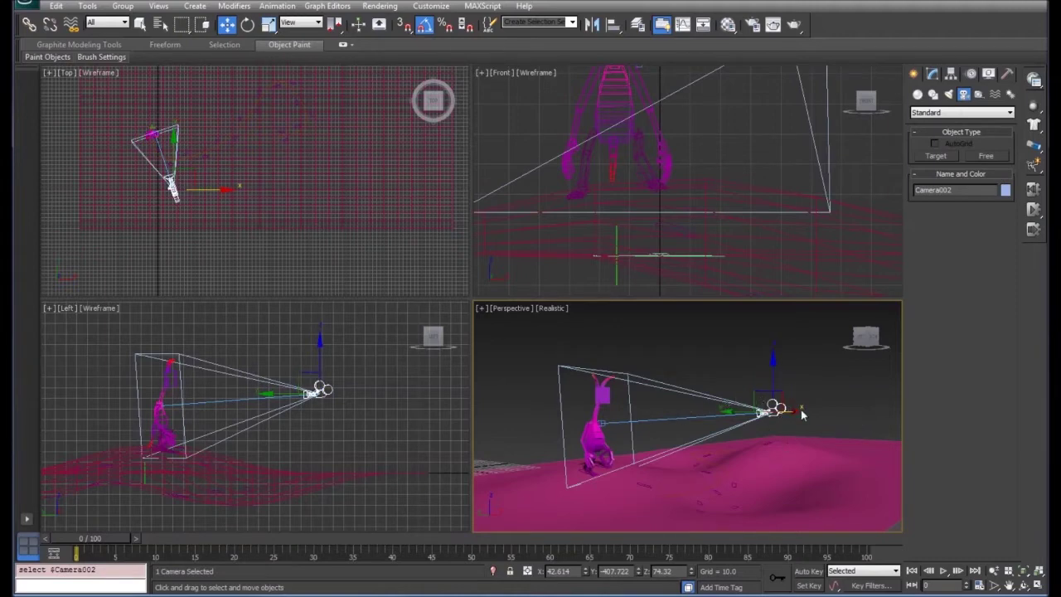
Apply a LookAt constraint to Camera002 and pick AlienHead as its look-at target
{"action": "left_click", "coordinate": [277, 6]}
{"action": "mouse_move", "coordinate": [312, 77]}
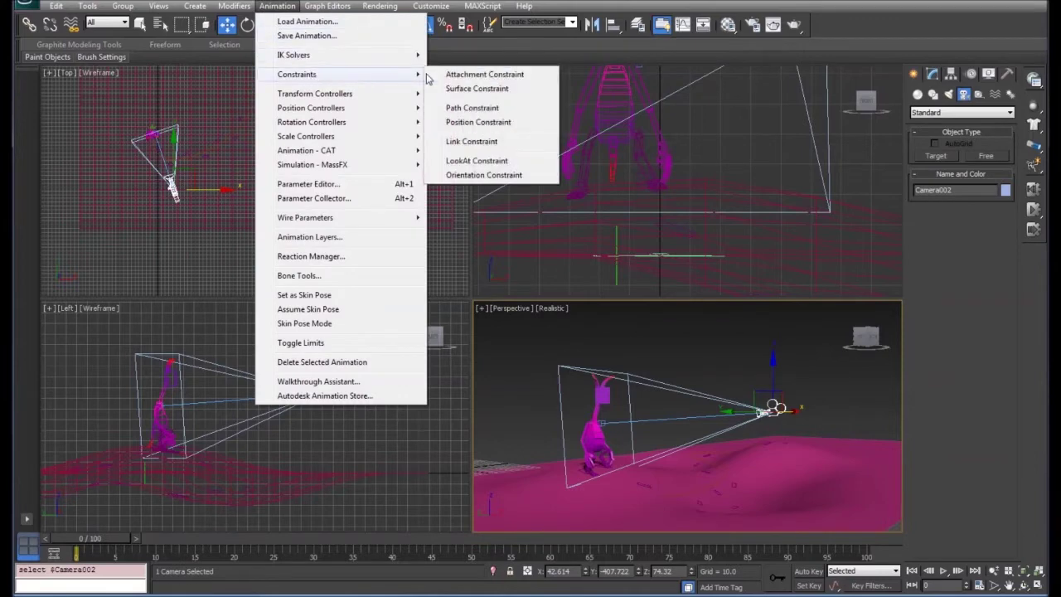
{"action": "left_click", "coordinate": [477, 161]}
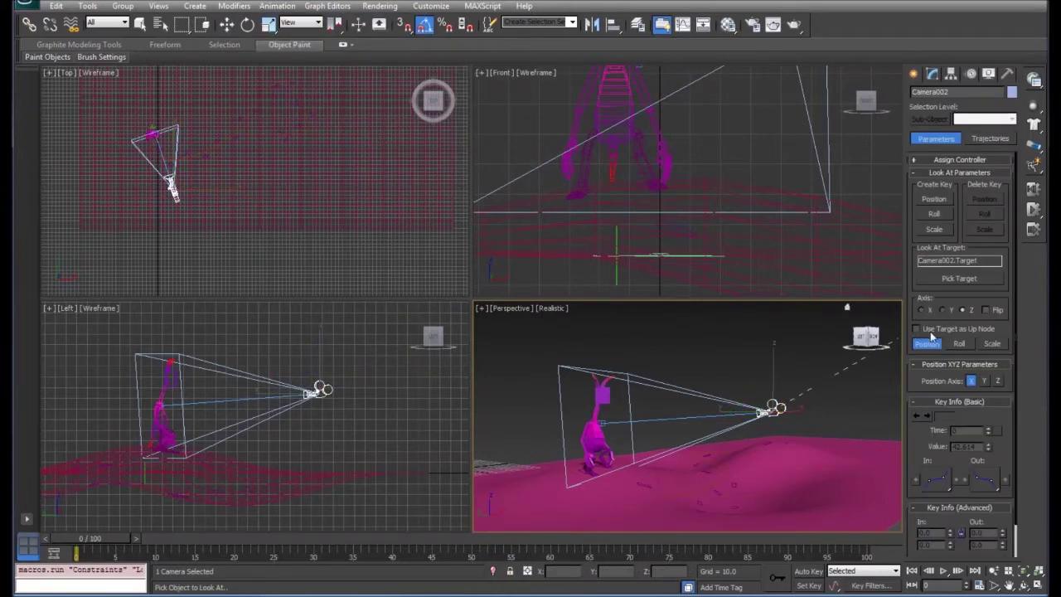
{"action": "key", "text": "w"}
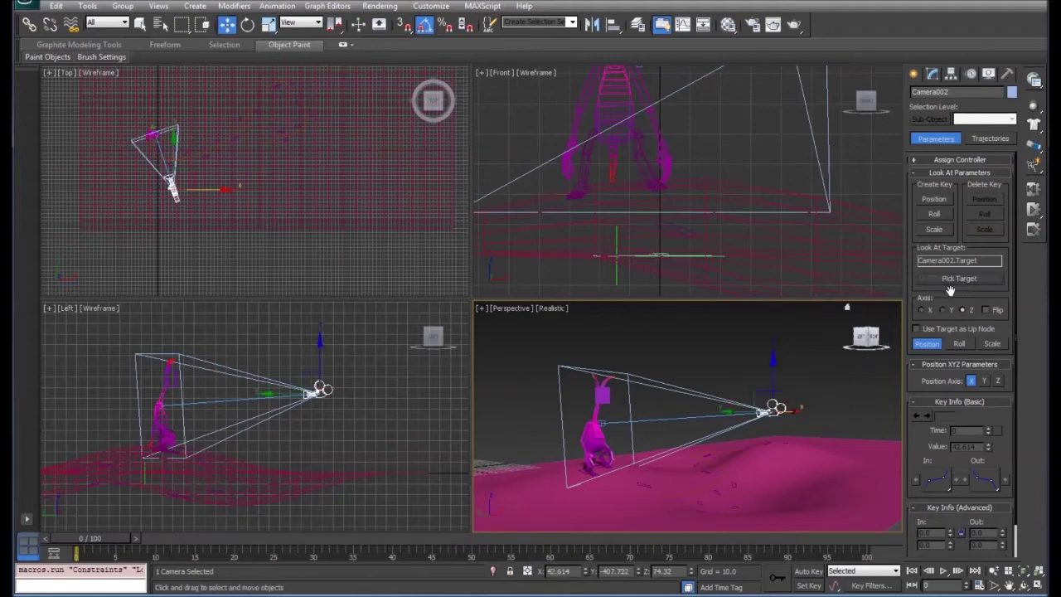
{"action": "left_click", "coordinate": [958, 279]}
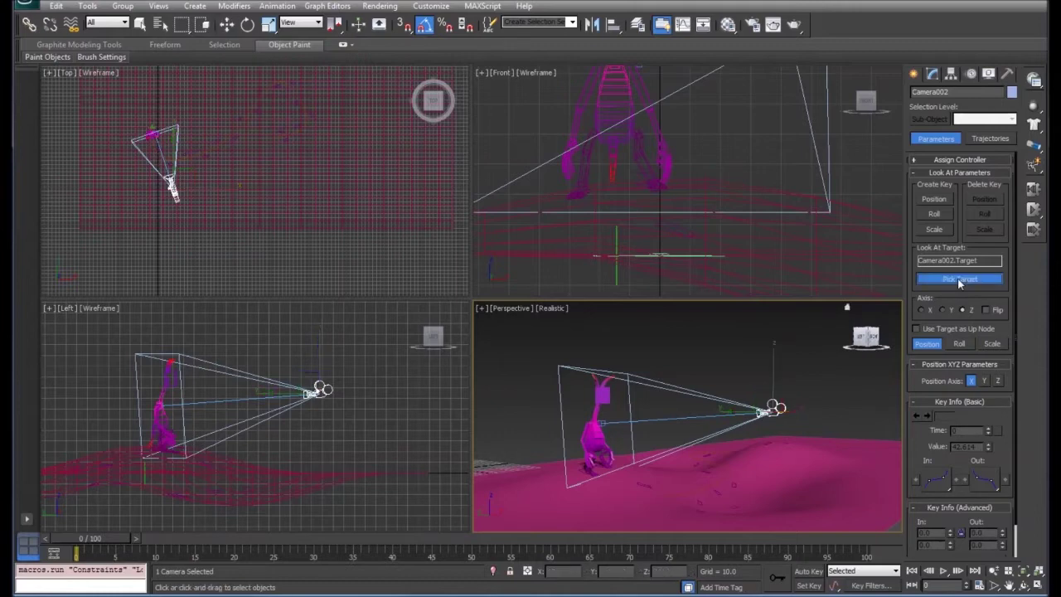
{"action": "left_click", "coordinate": [600, 398]}
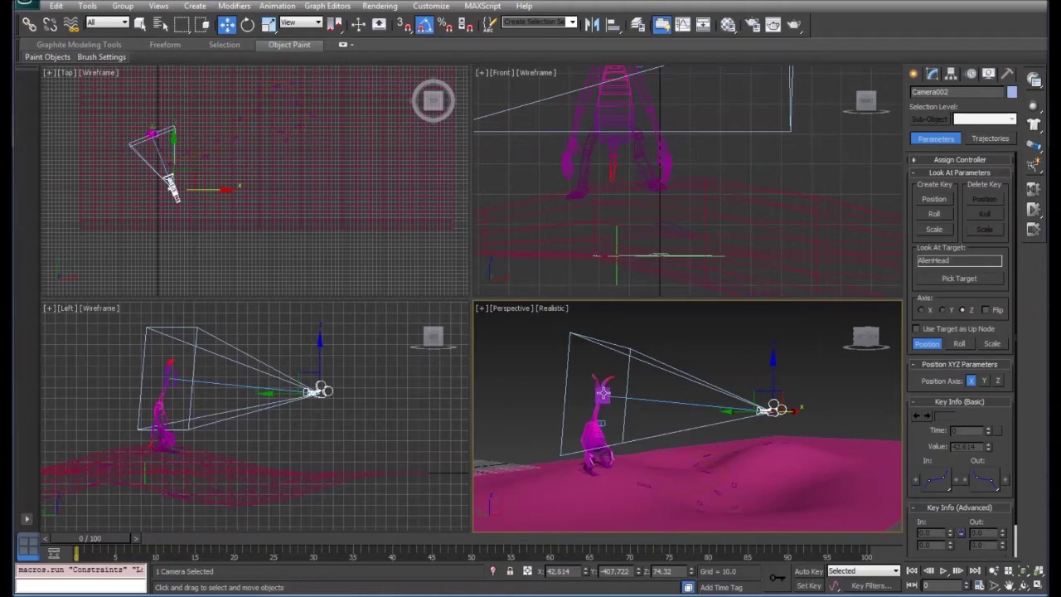
Play the walk and switch the Perspective viewport to show the Camera002 view
{"action": "left_click", "coordinate": [943, 570]}
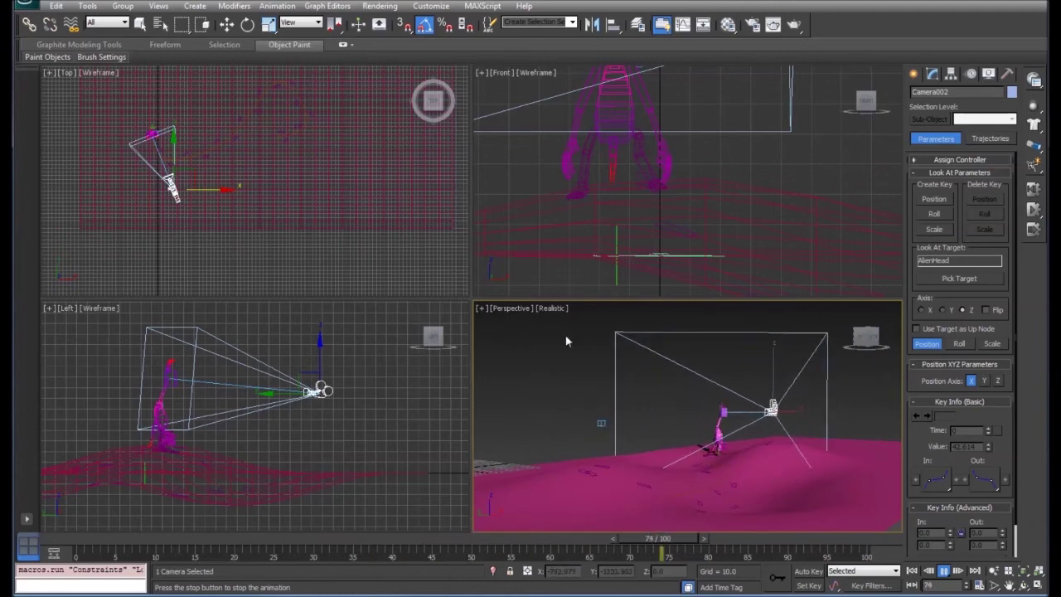
{"action": "left_click", "coordinate": [510, 307]}
{"action": "mouse_move", "coordinate": [607, 326]}
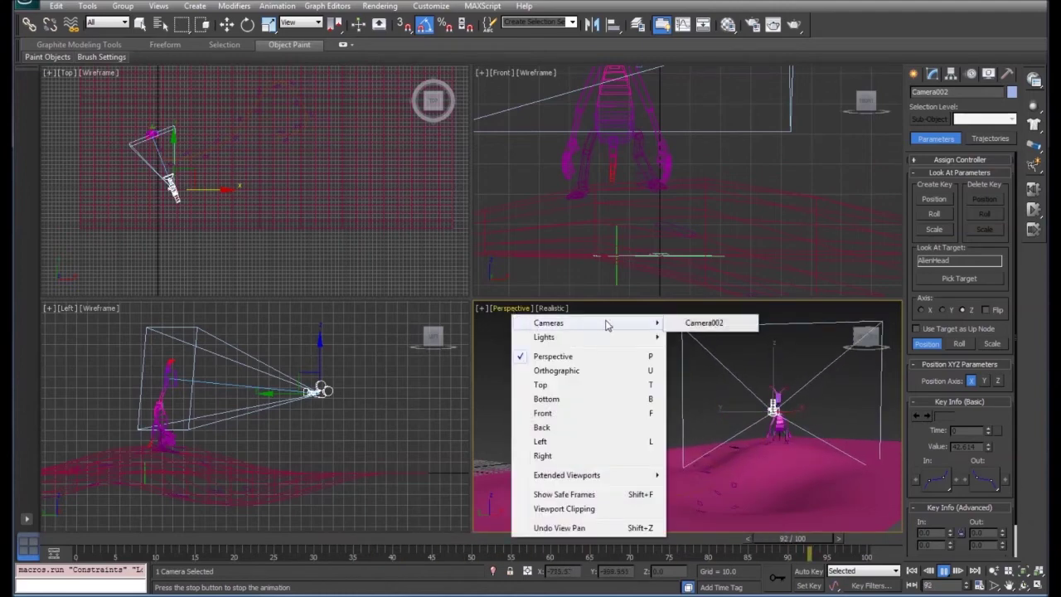
{"action": "left_click", "coordinate": [703, 323]}
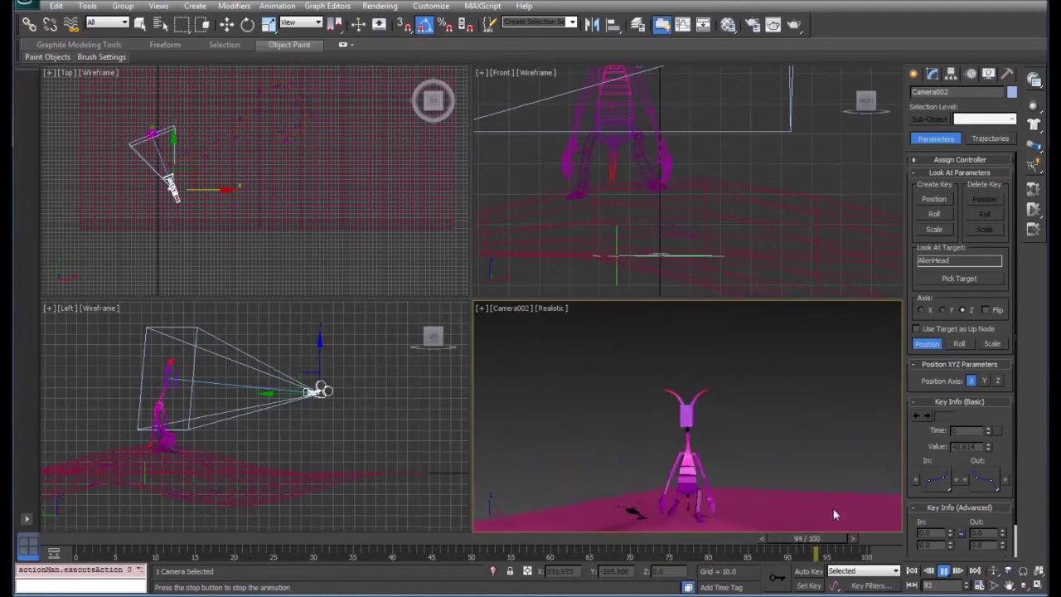
Stop playback and raise Camera002 above the alien in the Left viewport
{"action": "left_click", "coordinate": [947, 572]}
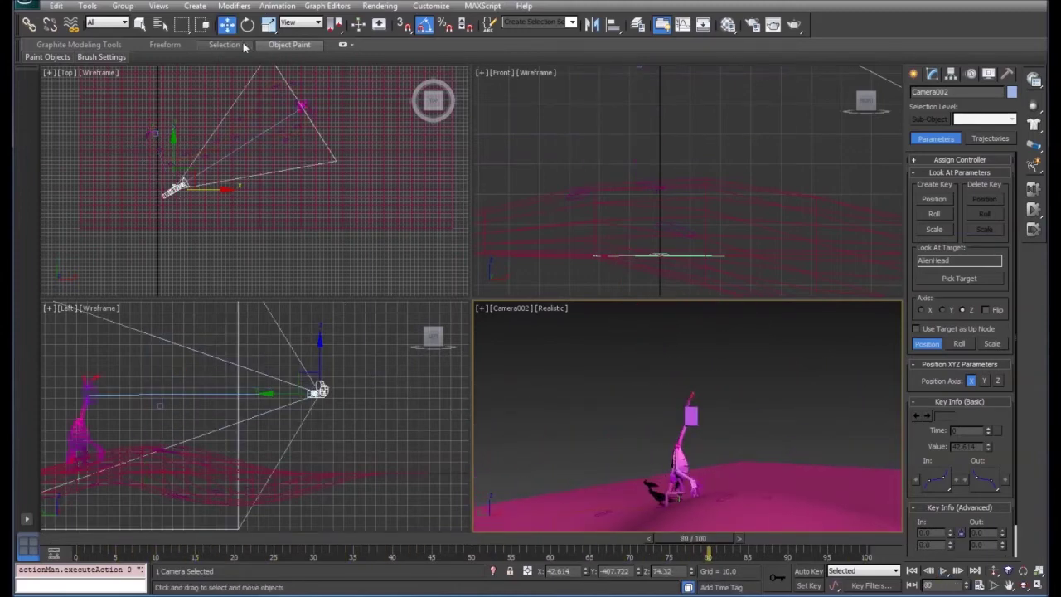
{"action": "right_click", "coordinate": [322, 365]}
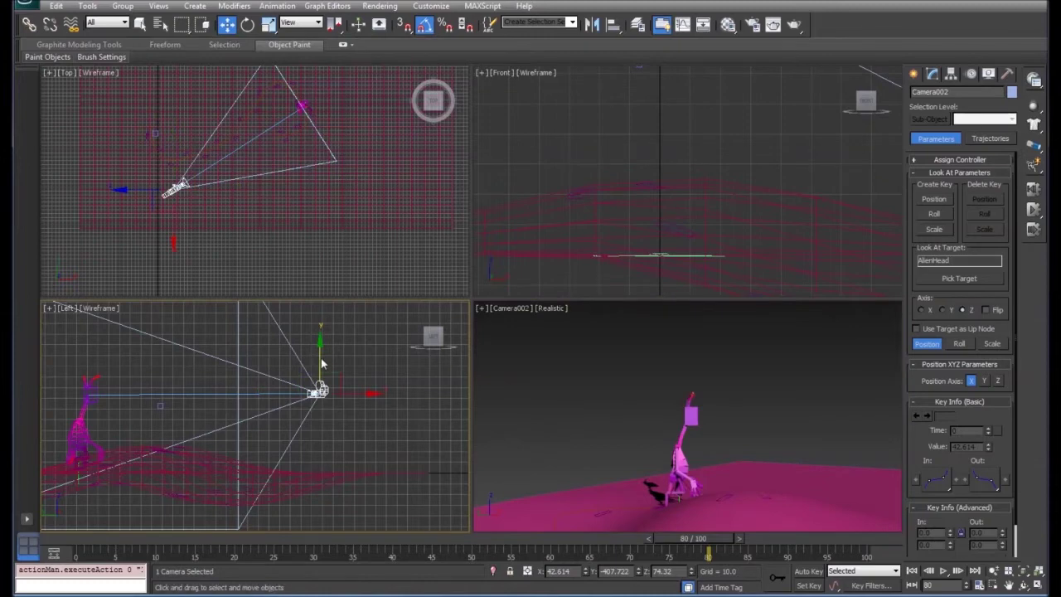
{"action": "left_click_drag", "start_coordinate": [323, 364], "coordinate": [426, 379]}
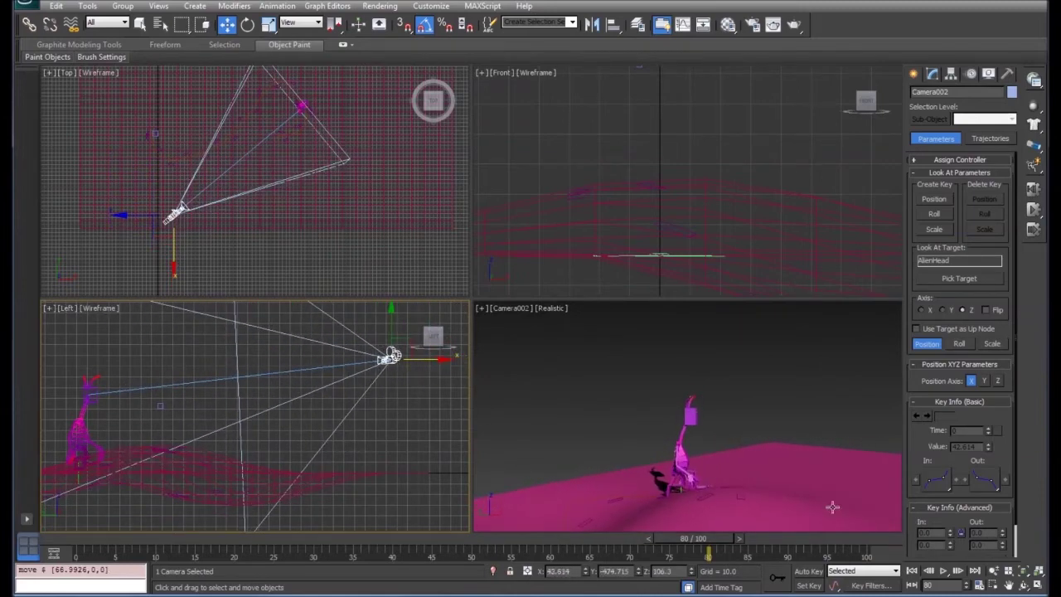
Stop at frame 71, then drag Camera002 down and sideways to Y -370.005, Z 4.656
{"action": "right_click", "coordinate": [787, 471]}
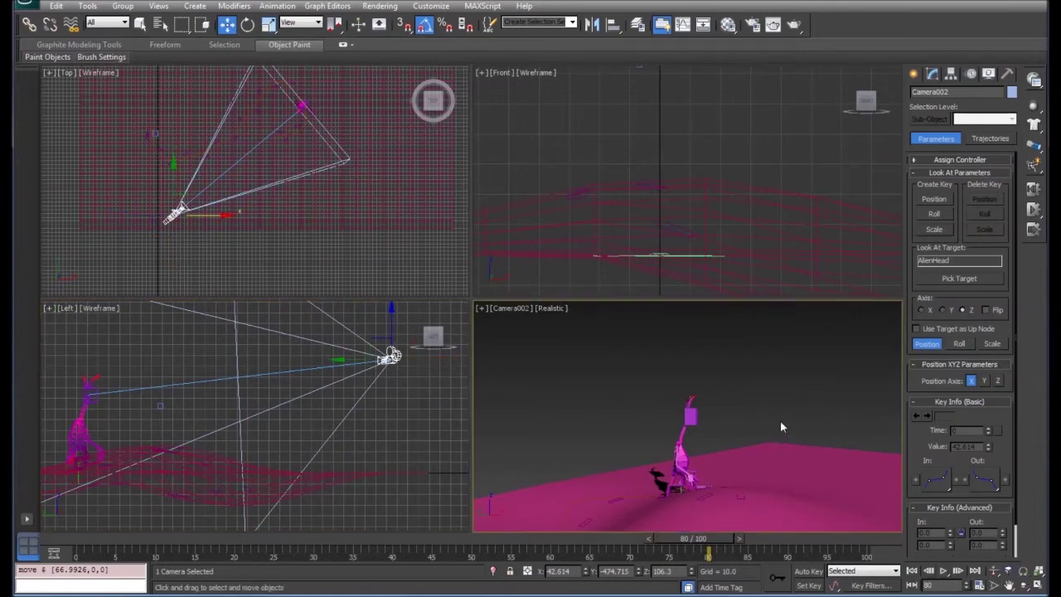
{"action": "left_click", "coordinate": [942, 573]}
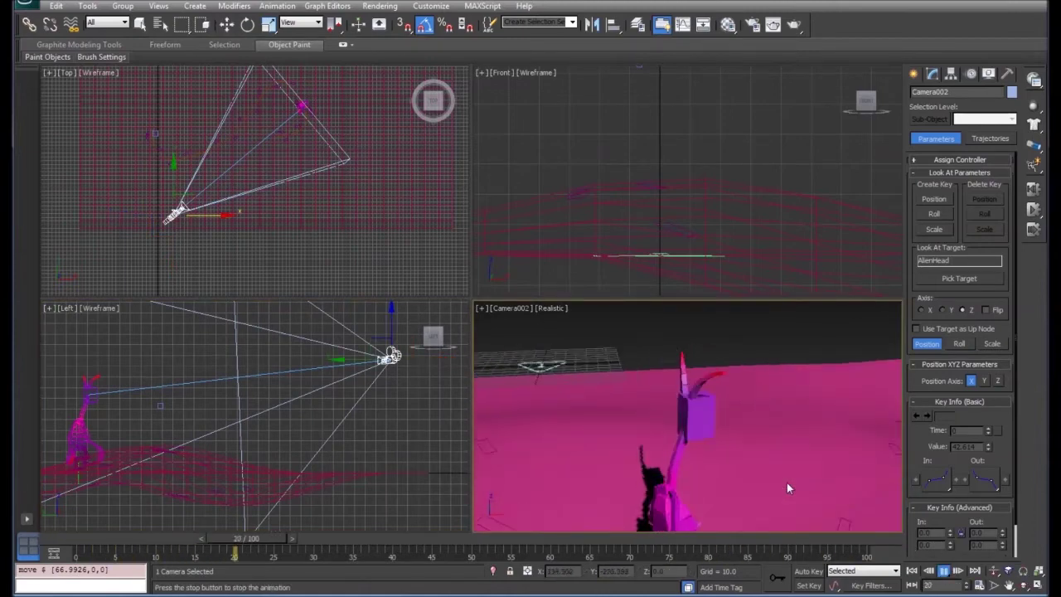
{"action": "left_click", "coordinate": [942, 573]}
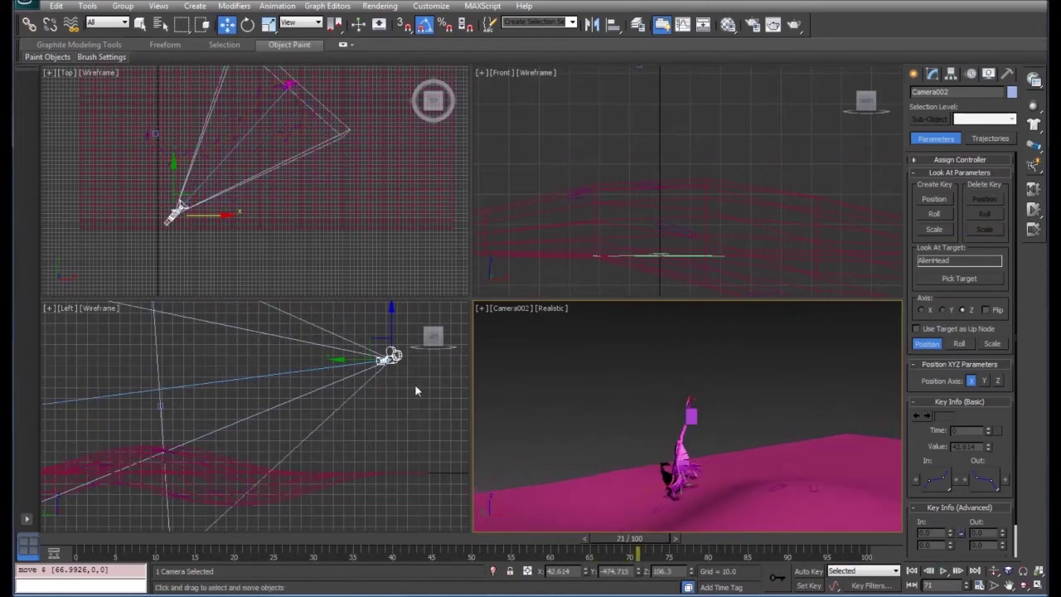
{"action": "left_click_drag", "start_coordinate": [392, 329], "coordinate": [358, 468]}
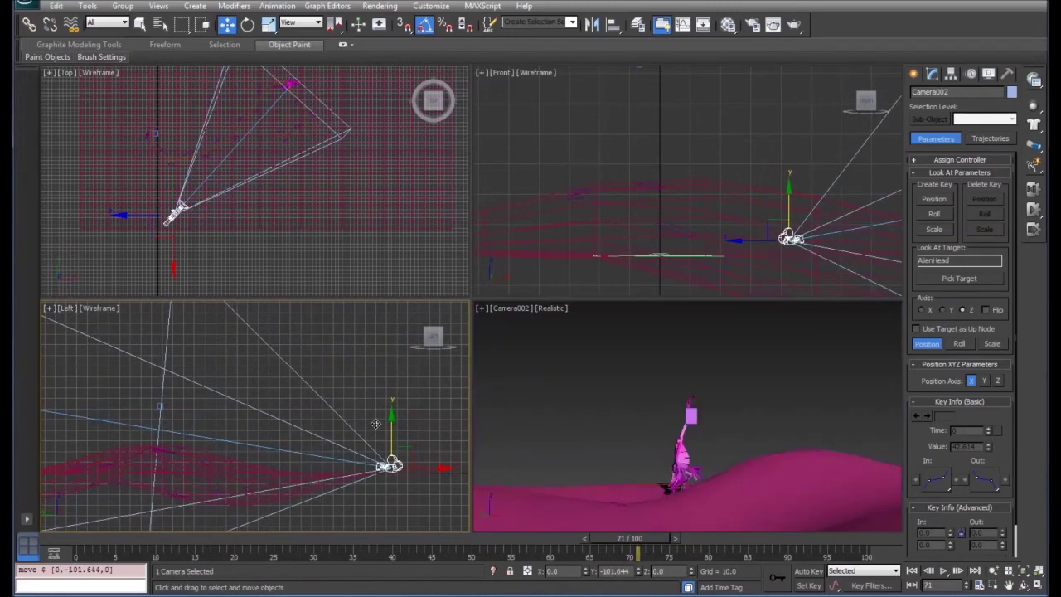
{"action": "left_click_drag", "start_coordinate": [434, 469], "coordinate": [322, 450]}
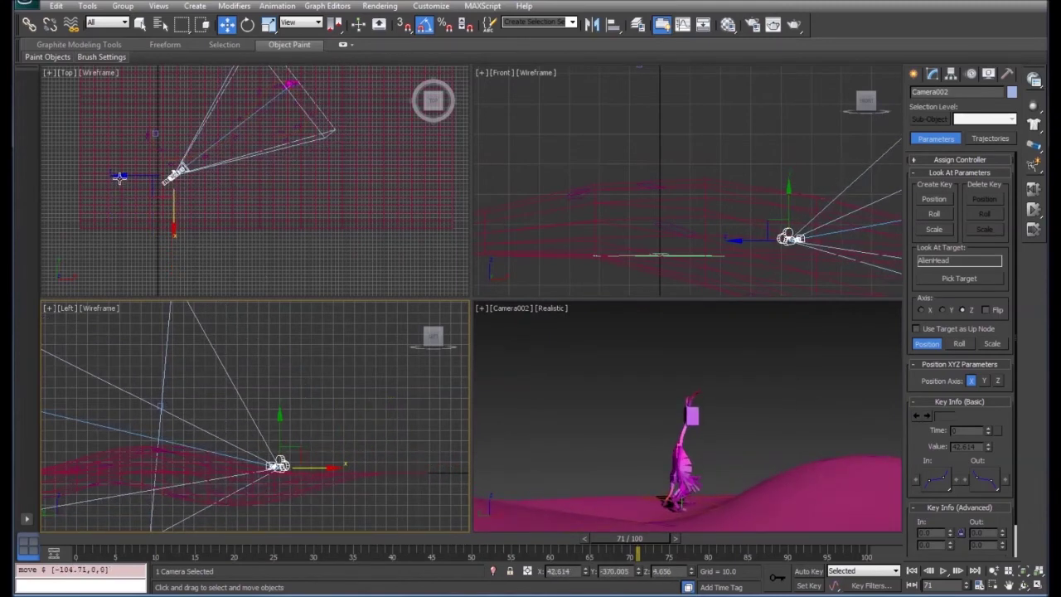
{"action": "left_click", "coordinate": [121, 177]}
Slide Camera002 along X in the Top view, pan its view, and preview the walk
{"action": "left_click", "coordinate": [172, 177]}
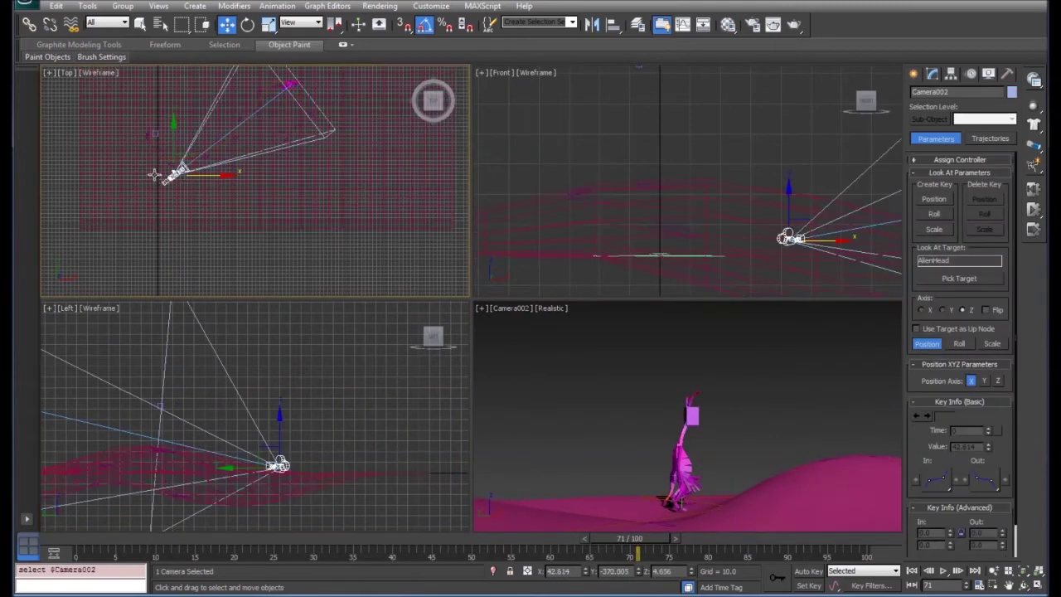
{"action": "left_click_drag", "start_coordinate": [205, 176], "coordinate": [191, 130]}
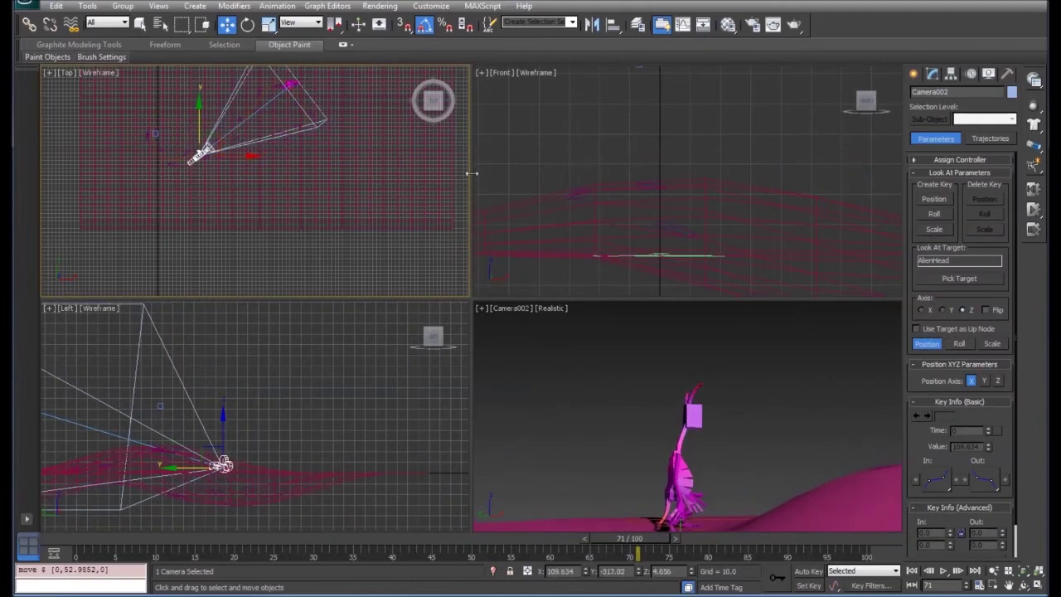
{"action": "scroll", "coordinate": [514, 190], "scroll_direction": "up", "scroll_amount": 5}
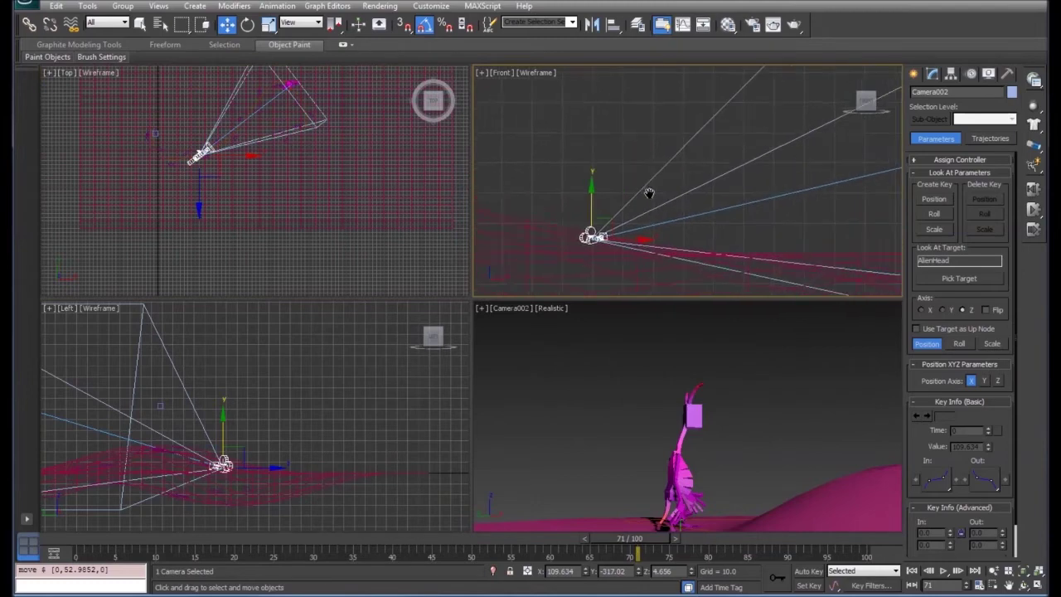
{"action": "middle_click_drag", "start_coordinate": [871, 434], "coordinate": [846, 415]}
{"action": "left_click", "coordinate": [943, 571]}
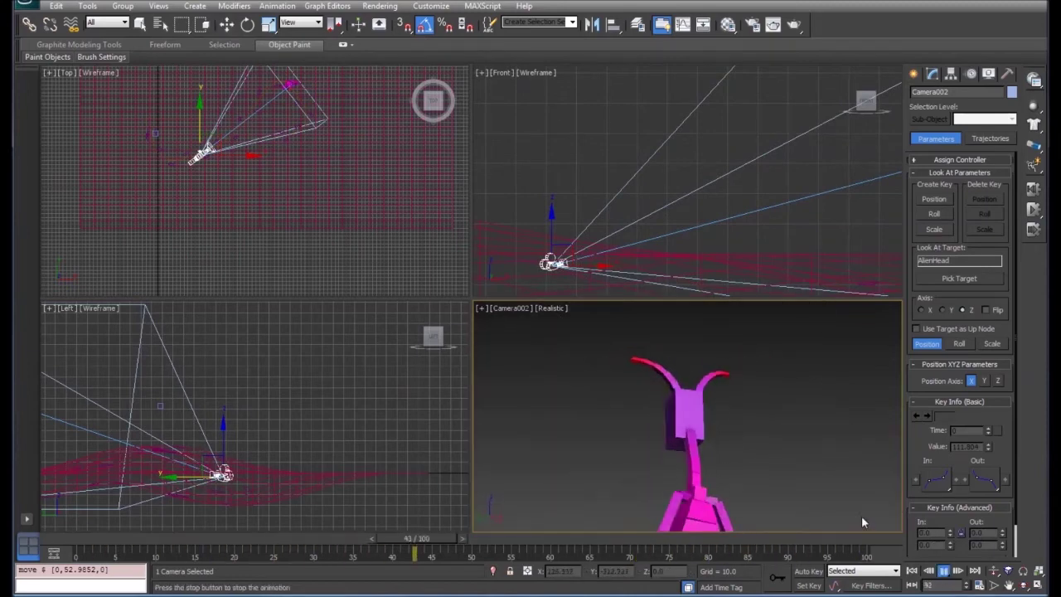
{"action": "left_click", "coordinate": [944, 571]}
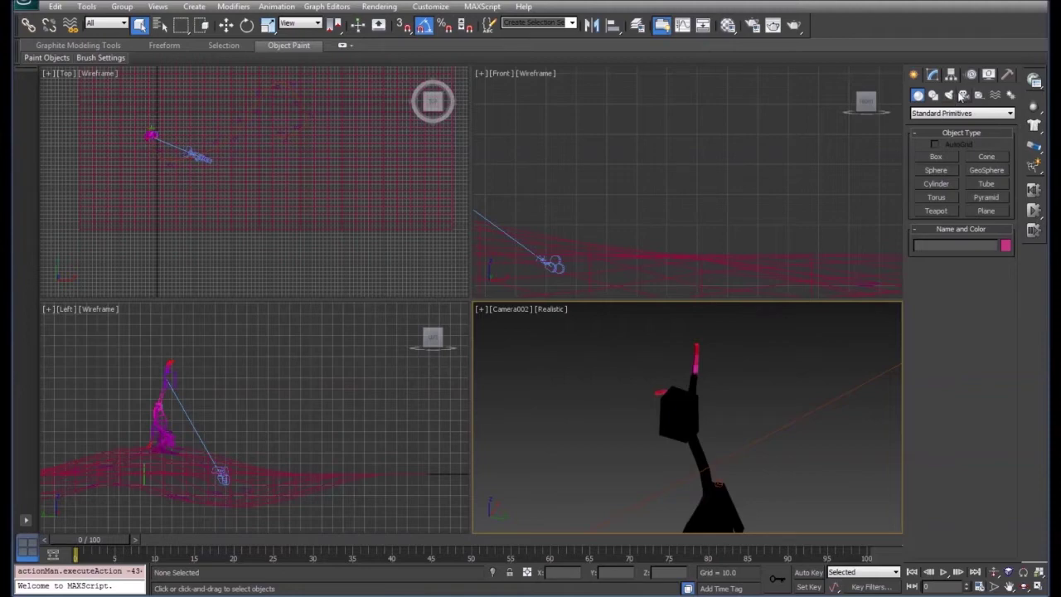
Switch the lower-right viewport from Camera002 to a Perspective view
{"action": "left_click", "coordinate": [962, 95]}
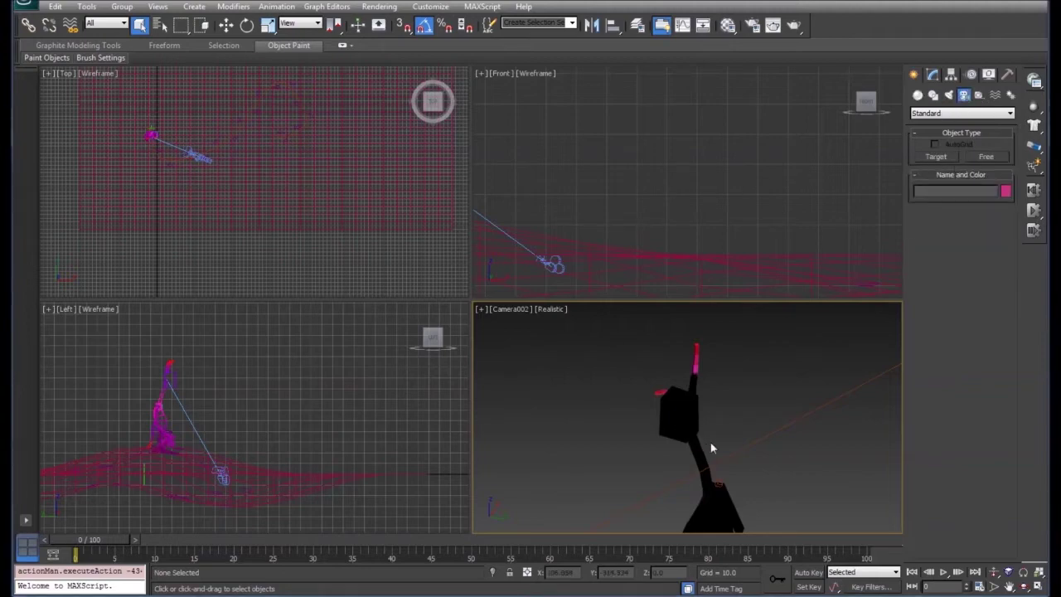
{"action": "mouse_move", "coordinate": [711, 446]}
{"action": "middle_mouse_down"}
{"action": "mouse_move", "coordinate": [705, 426]}
{"action": "mouse_move", "coordinate": [718, 429]}
{"action": "middle_mouse_up"}
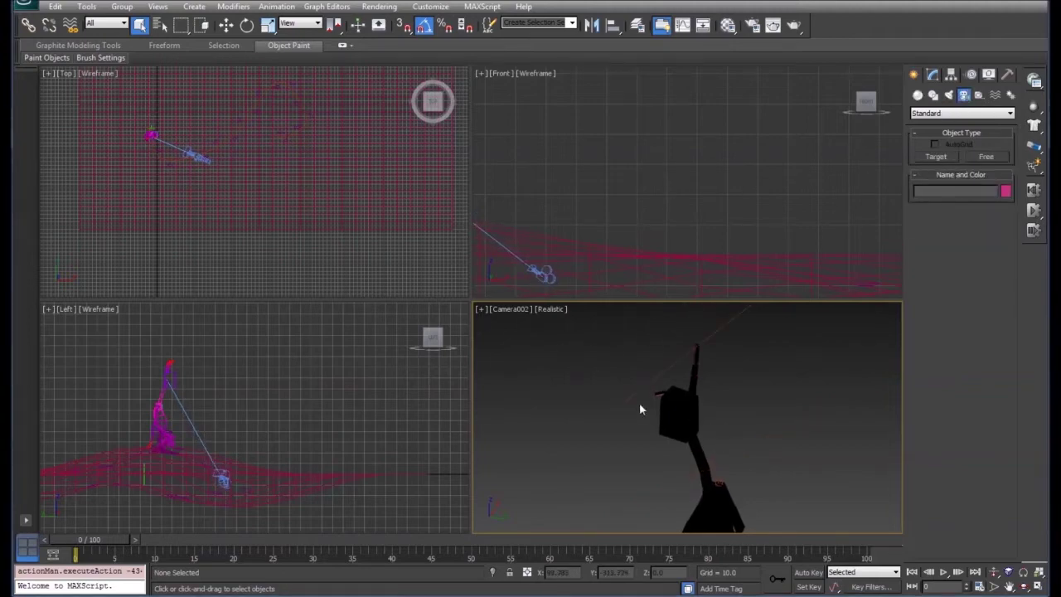
{"action": "right_click", "coordinate": [635, 323]}
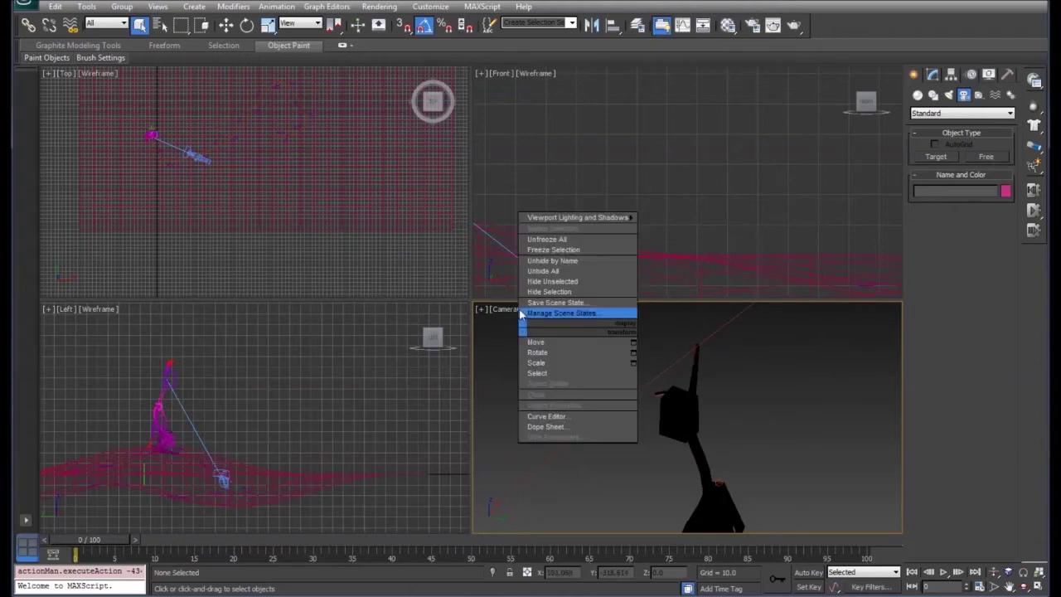
{"action": "left_click", "coordinate": [508, 309]}
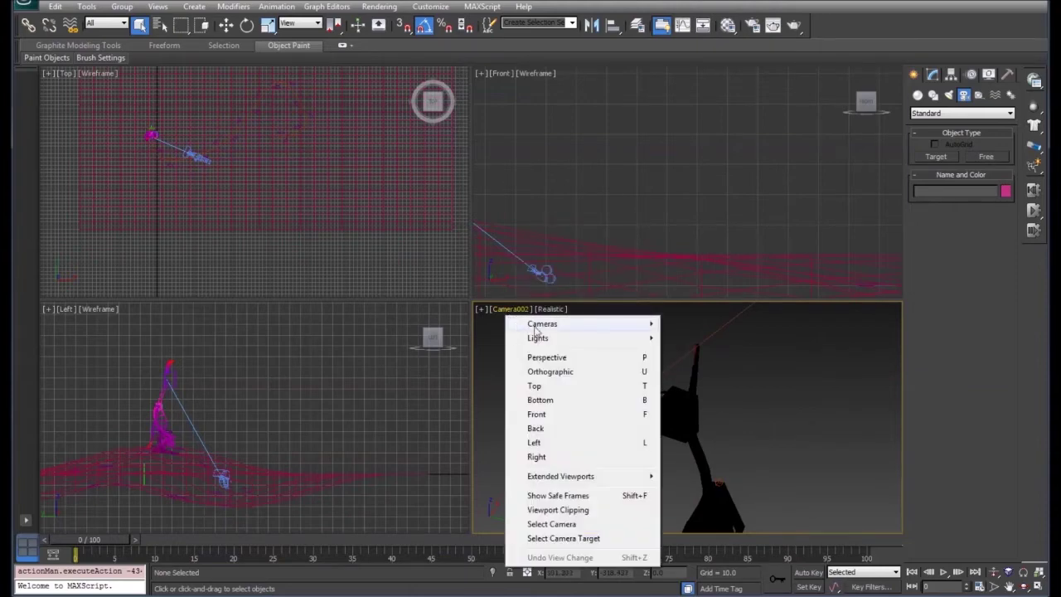
{"action": "mouse_move", "coordinate": [590, 329]}
{"action": "left_click", "coordinate": [578, 358]}
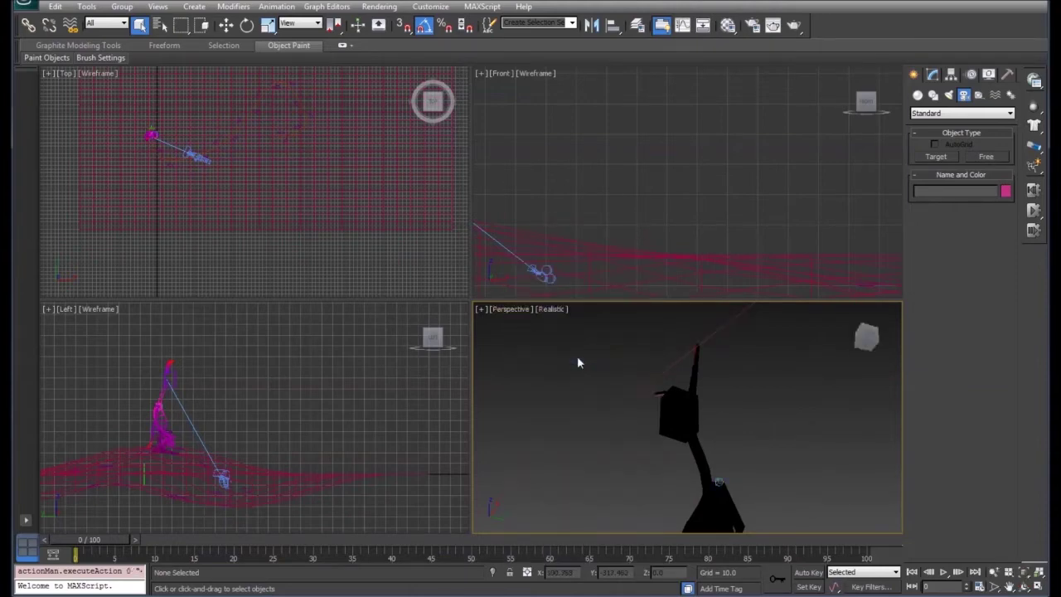
Frame the alien on the plane using ViewCube home, zoom and pan, then preview the walk
{"action": "middle_click_drag", "start_coordinate": [613, 359], "coordinate": [613, 497]}
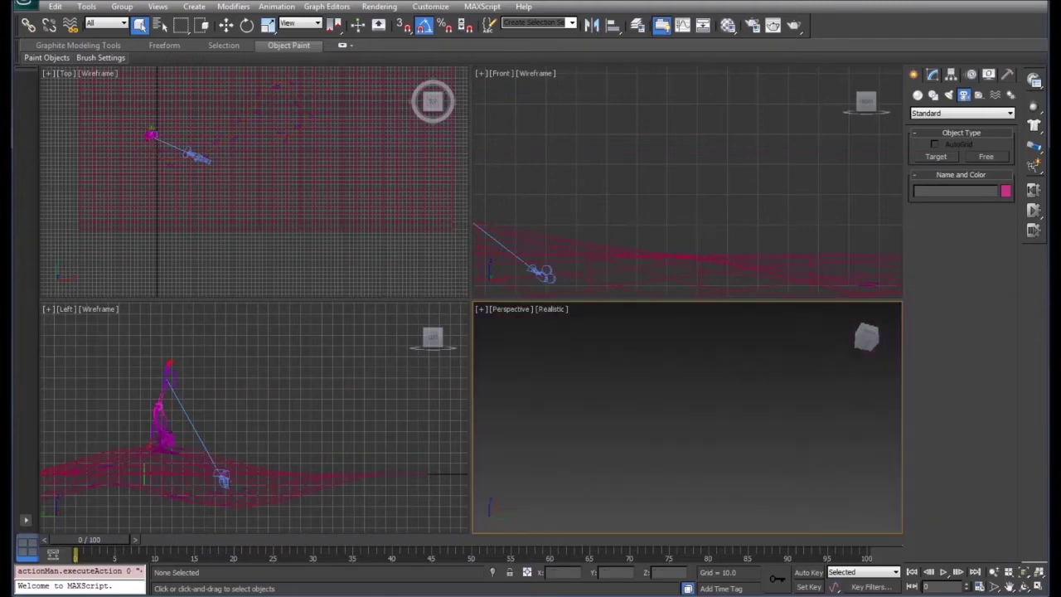
{"action": "left_click", "coordinate": [867, 335]}
{"action": "left_click", "coordinate": [847, 309]}
{"action": "scroll", "coordinate": [701, 365], "scroll_direction": "up", "scroll_amount": 4}
{"action": "scroll", "coordinate": [701, 365], "scroll_direction": "down", "scroll_amount": 5}
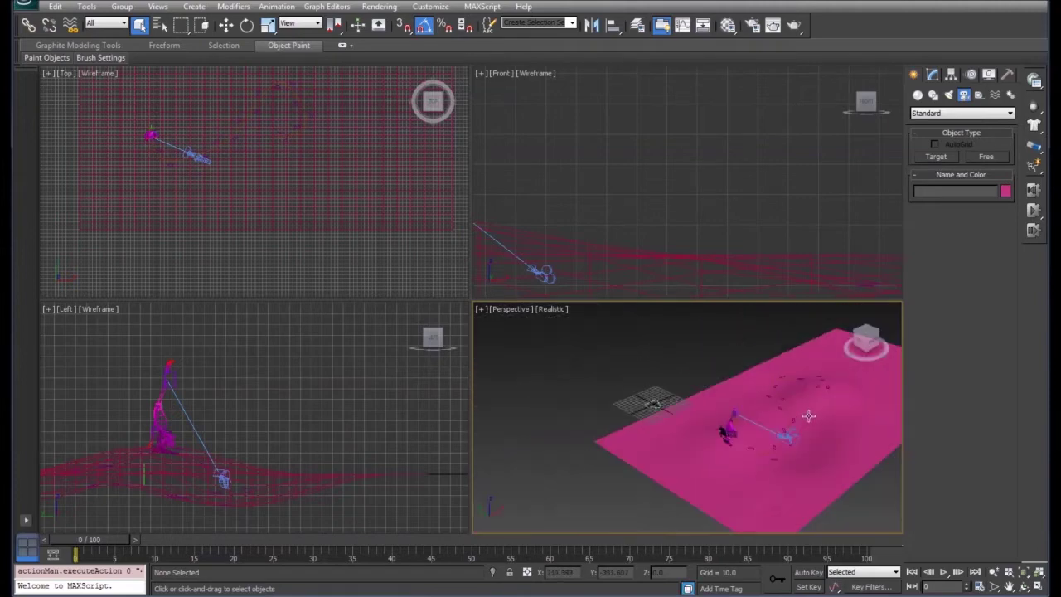
{"action": "middle_click_drag", "start_coordinate": [811, 412], "coordinate": [771, 410]}
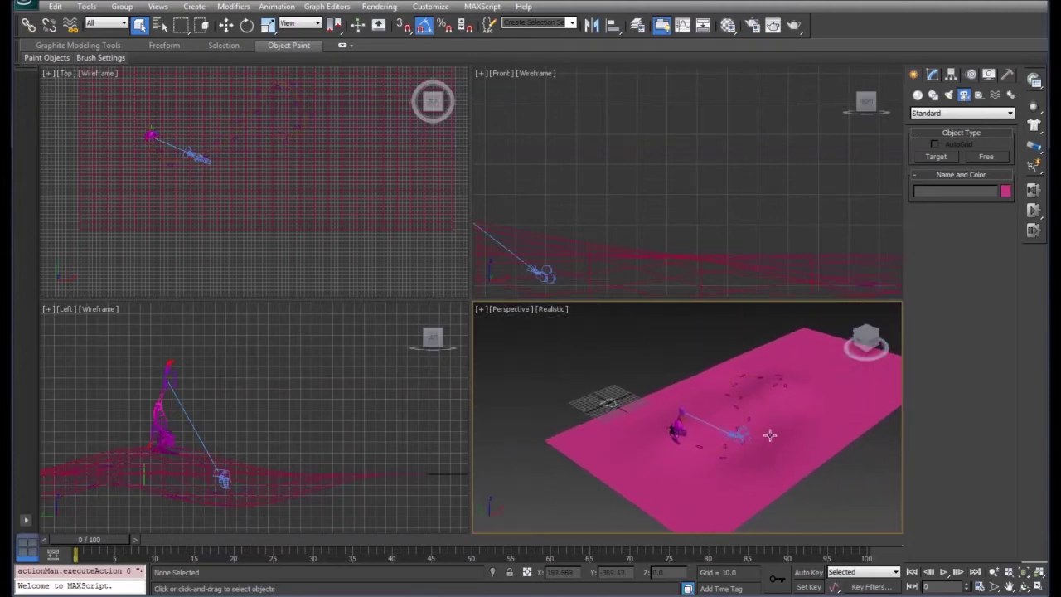
{"action": "scroll", "coordinate": [770, 434], "scroll_direction": "up", "scroll_amount": 5}
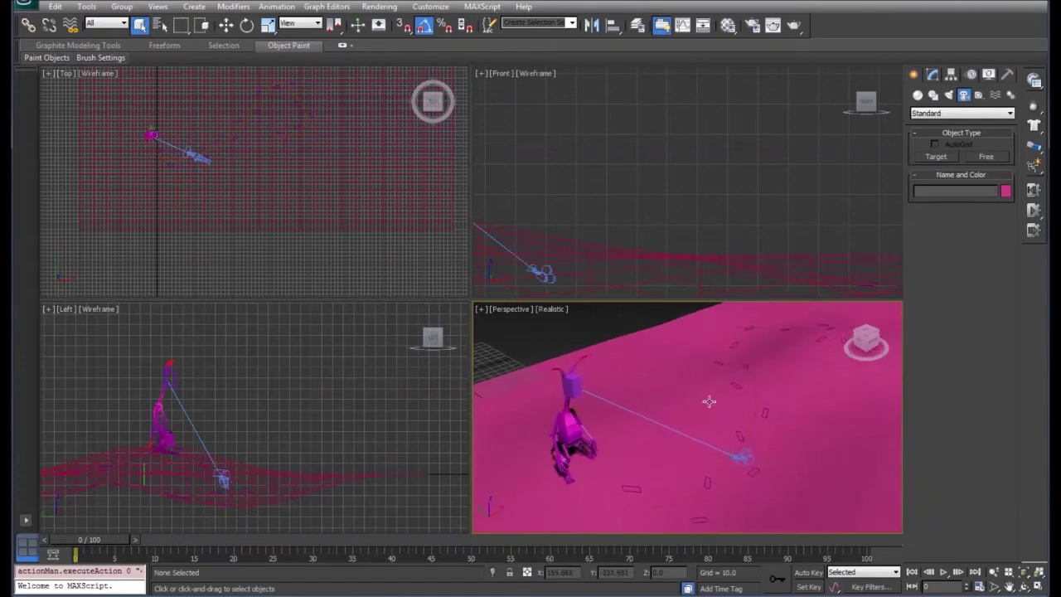
{"action": "left_click", "coordinate": [944, 572]}
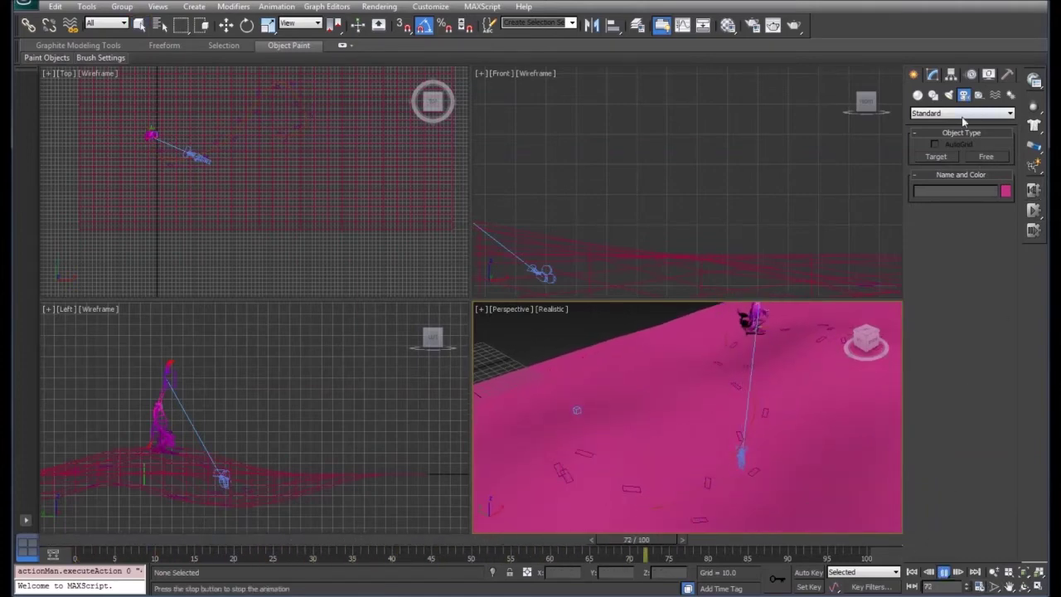
{"action": "left_click", "coordinate": [944, 572]}
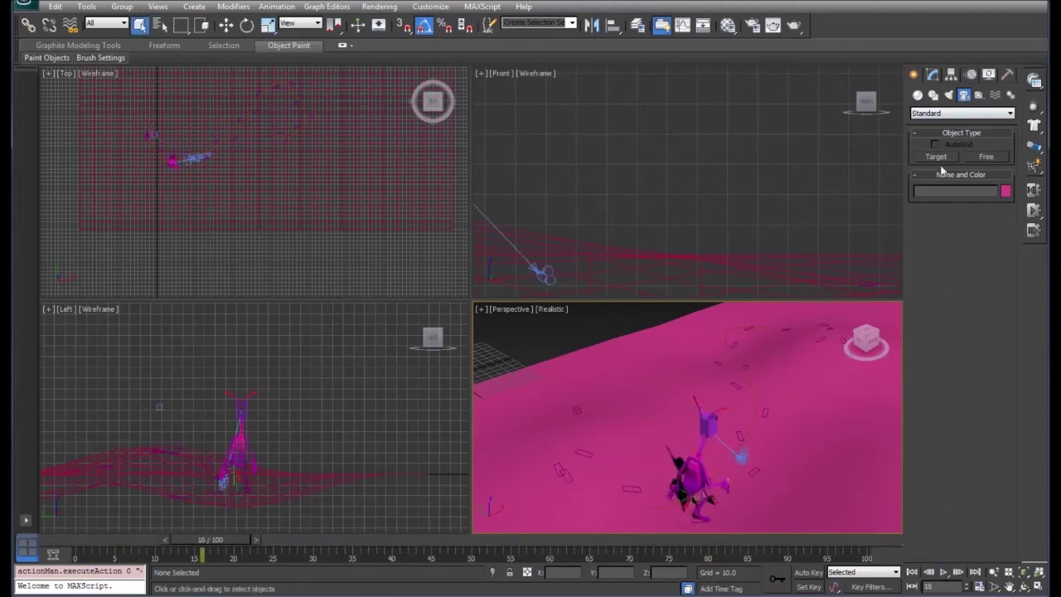
{"action": "left_click", "coordinate": [986, 157]}
Place free camera Camera003 in the Top viewport and rotate it about X toward the alien
{"action": "scroll", "coordinate": [381, 232], "scroll_direction": "down", "scroll_amount": 5}
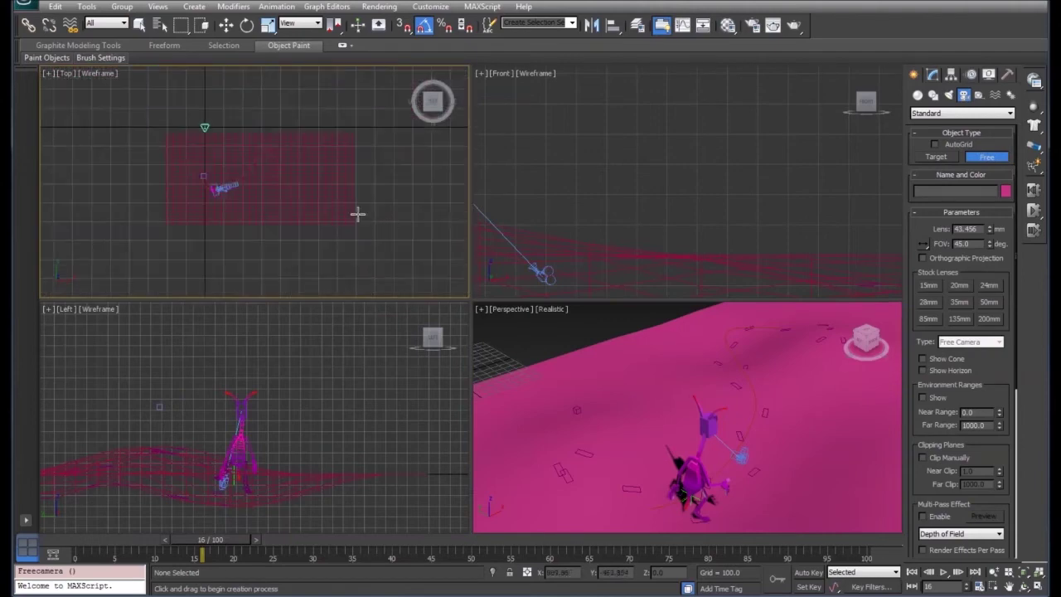
{"action": "left_click_drag", "start_coordinate": [357, 214], "coordinate": [339, 207]}
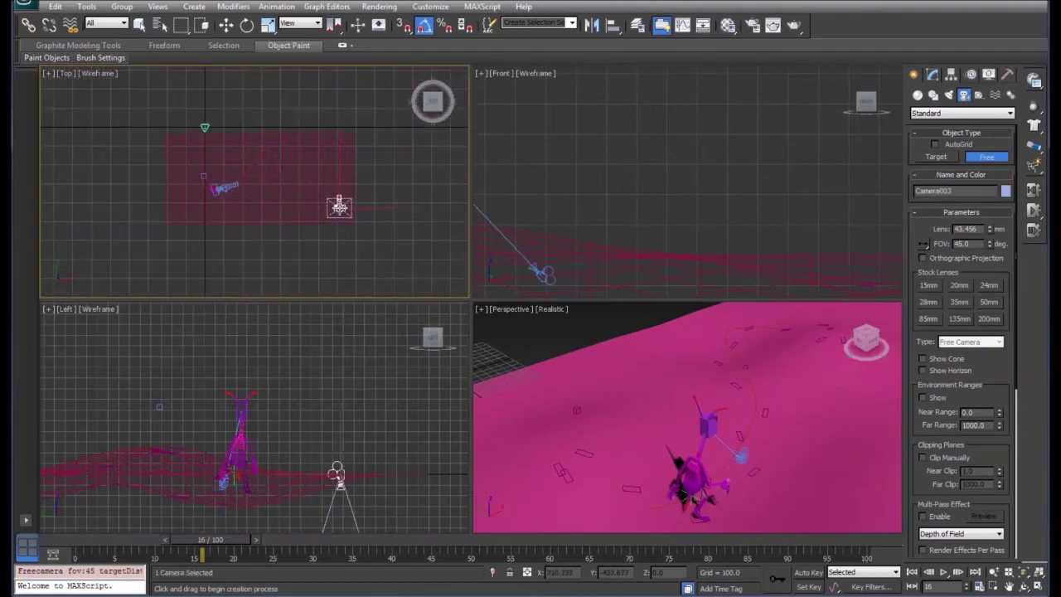
{"action": "left_click", "coordinate": [247, 25]}
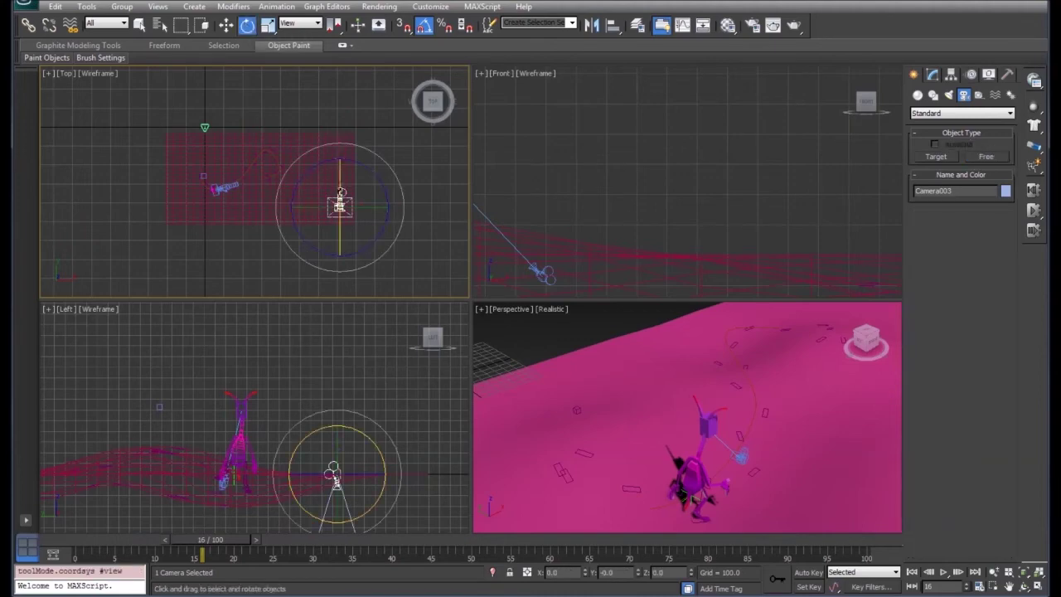
{"action": "left_click_drag", "start_coordinate": [339, 192], "coordinate": [410, 203]}
Raise Camera003 along Y in the Left viewport to Z 89.59
{"action": "left_click", "coordinate": [228, 25]}
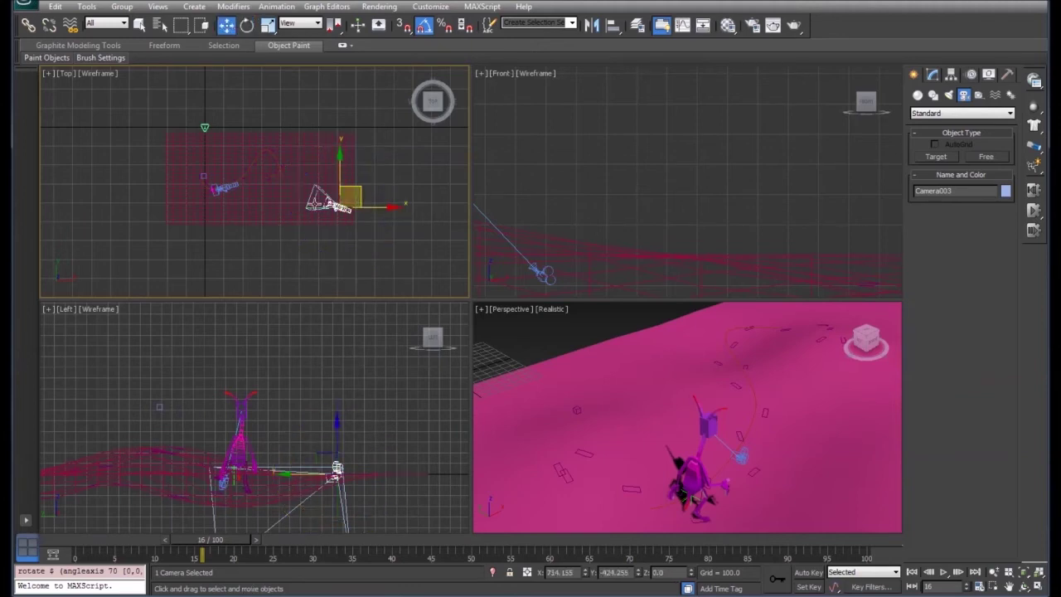
{"action": "left_click", "coordinate": [336, 441]}
{"action": "left_click_drag", "start_coordinate": [336, 441], "coordinate": [330, 339]}
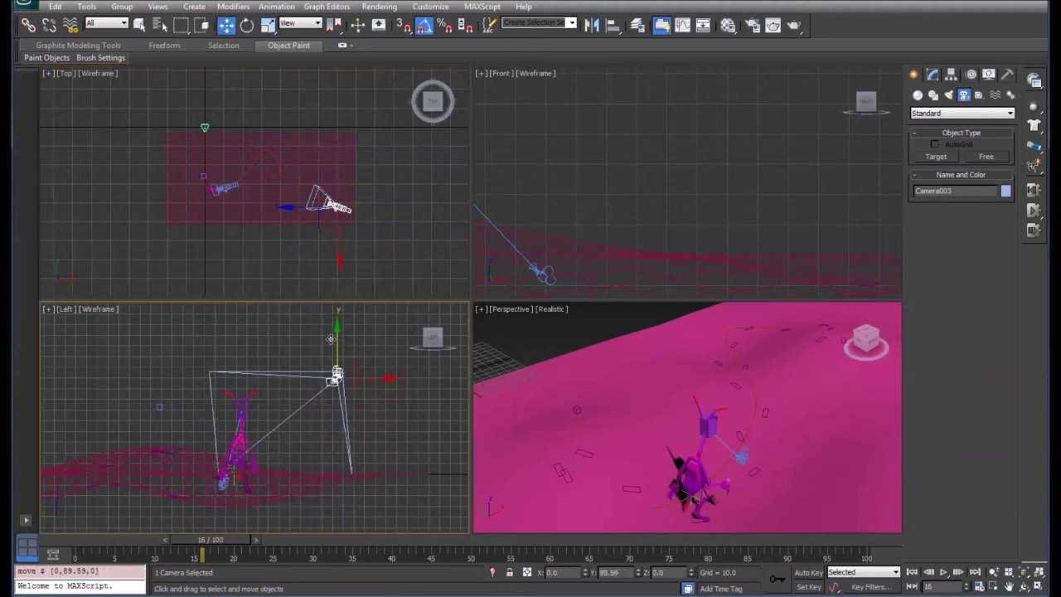
{"action": "right_click", "coordinate": [509, 315]}
View through Camera003 in the lower-right viewport, raise it to Z 129.382, and play the walk
{"action": "left_click", "coordinate": [512, 312]}
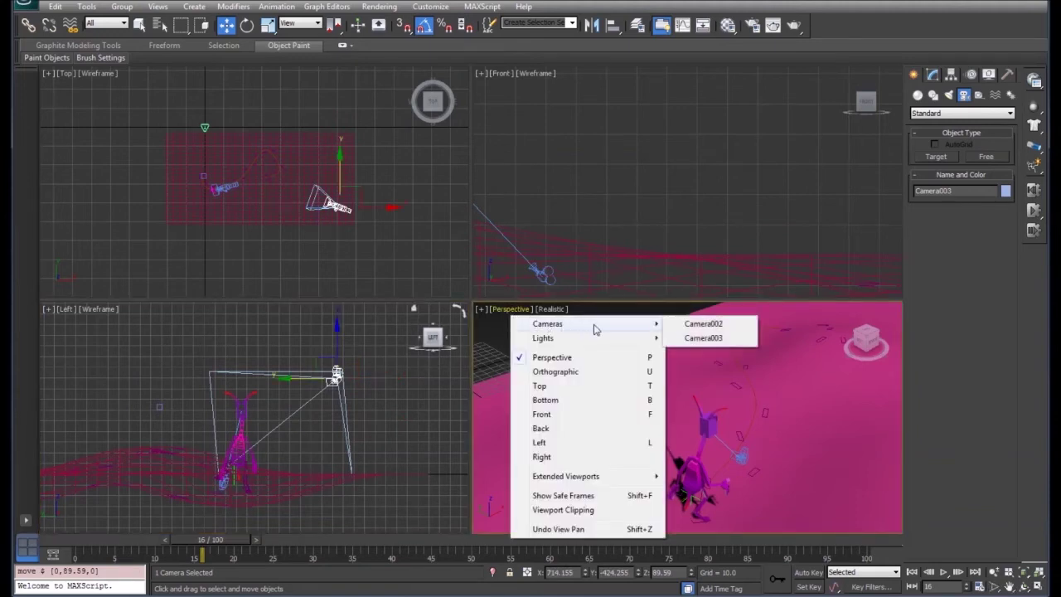
{"action": "left_click", "coordinate": [688, 339]}
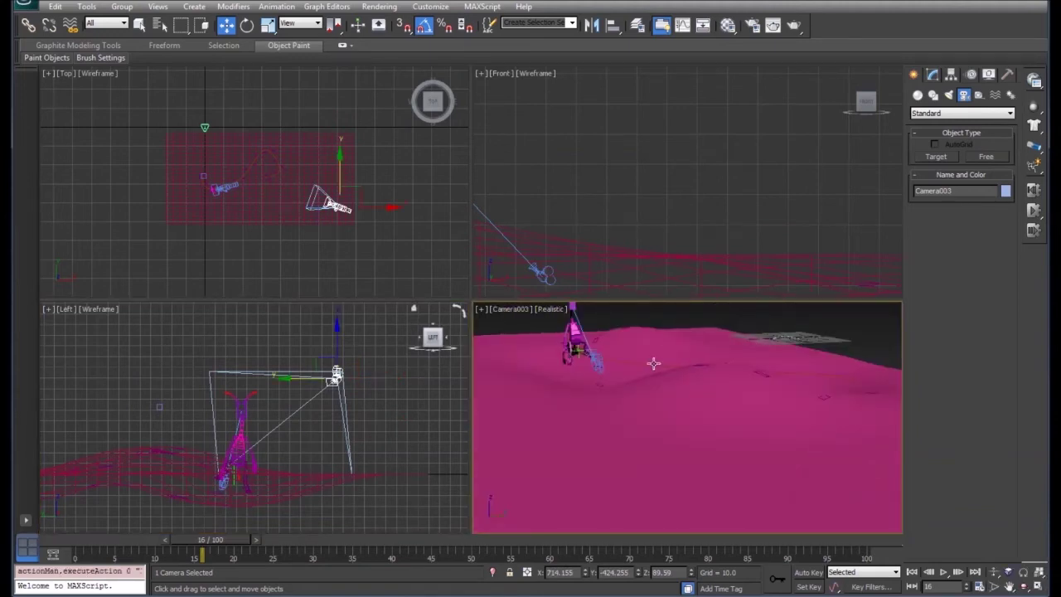
{"action": "left_click_drag", "start_coordinate": [342, 349], "coordinate": [334, 300]}
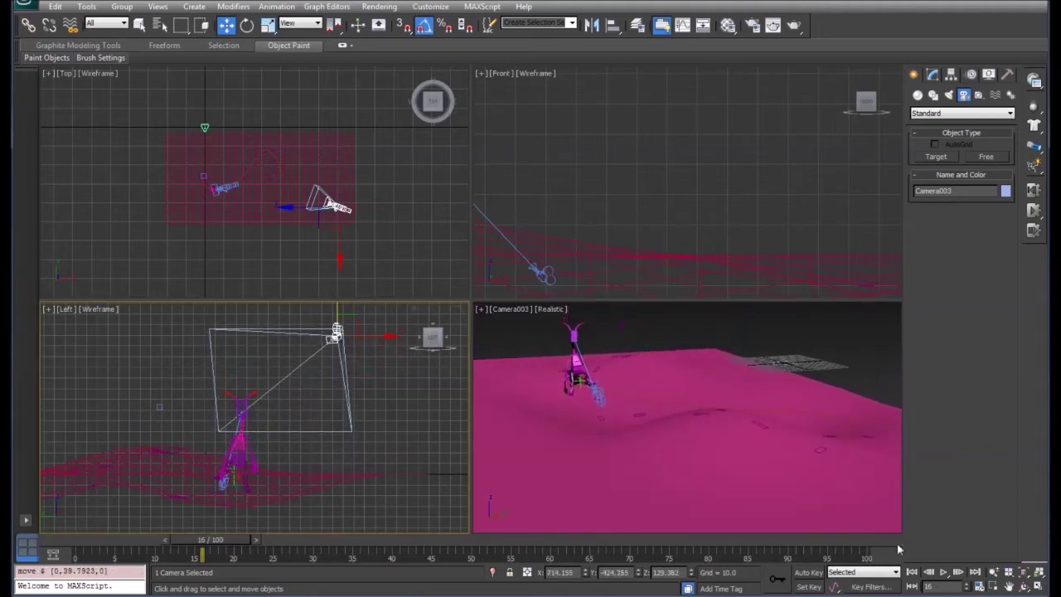
{"action": "left_click", "coordinate": [943, 571]}
{"action": "right_click", "coordinate": [806, 509]}
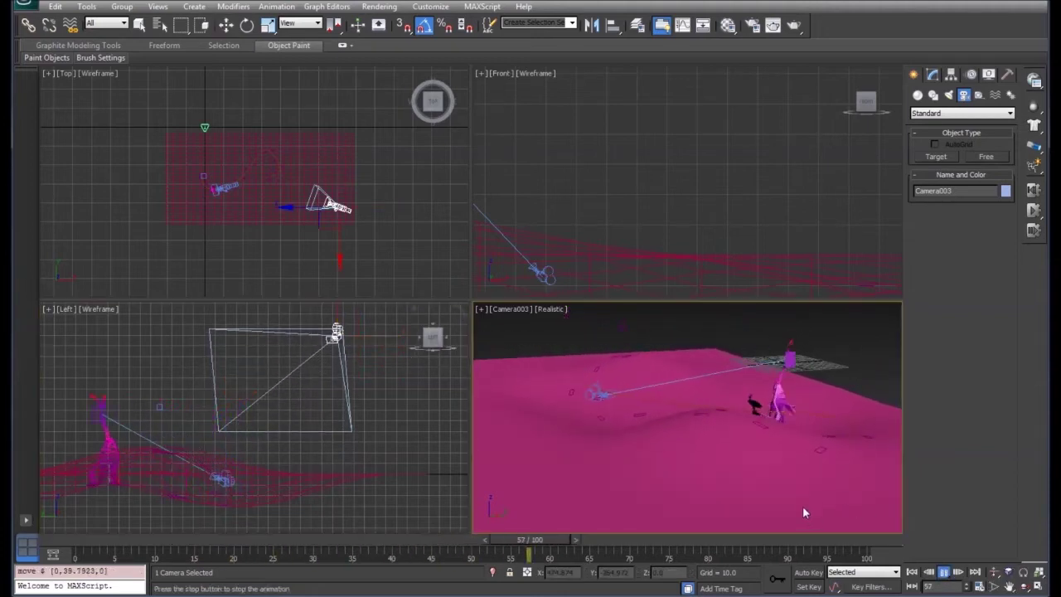
Stop playback at frame 53 and show Camera003's Free Camera parameters in the Modify panel
{"action": "left_click", "coordinate": [945, 574]}
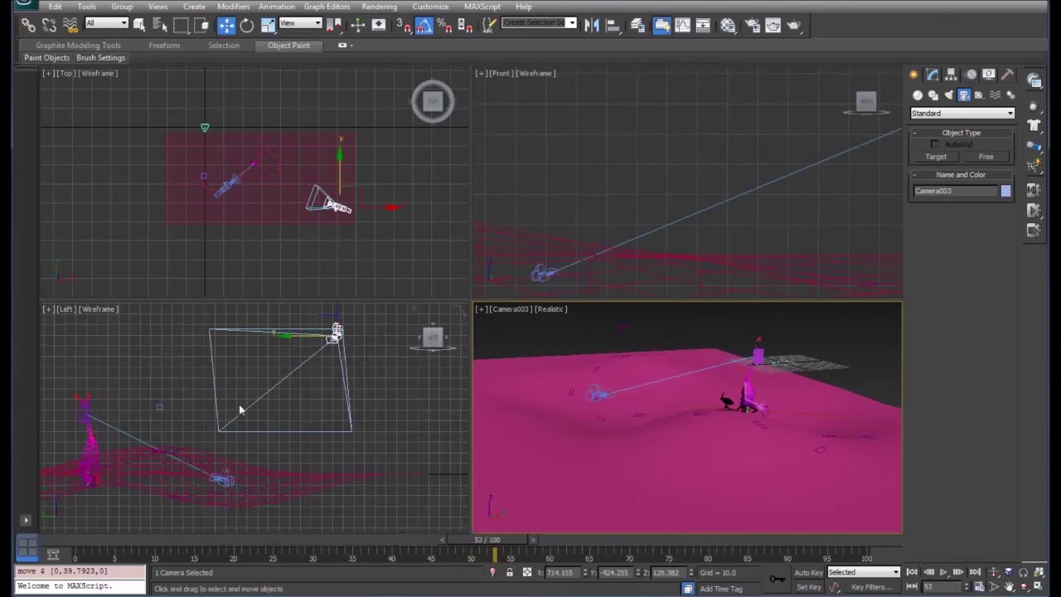
{"action": "left_click", "coordinate": [225, 479]}
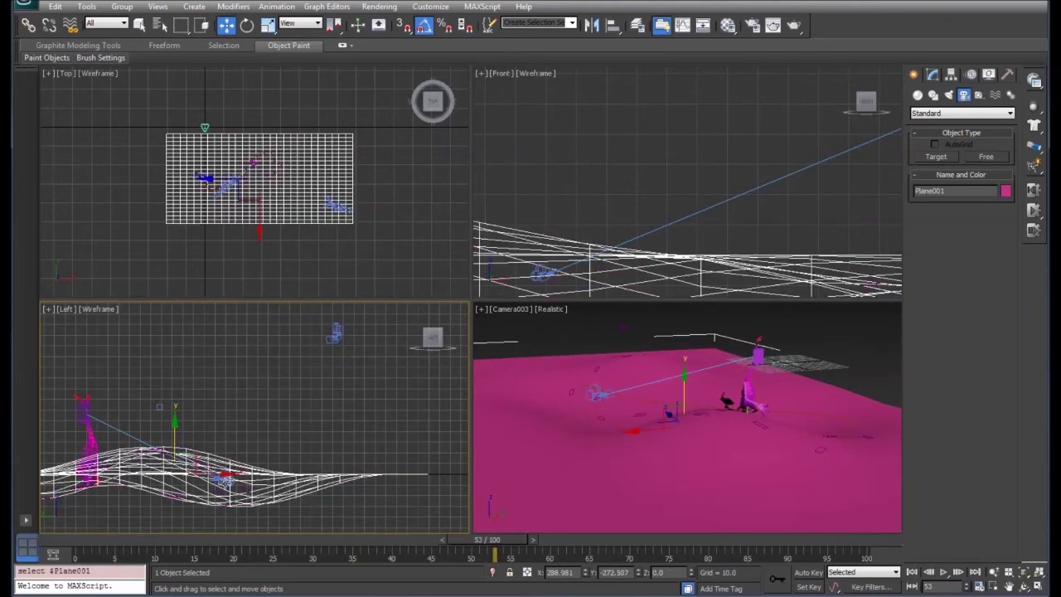
{"action": "left_click", "coordinate": [225, 478]}
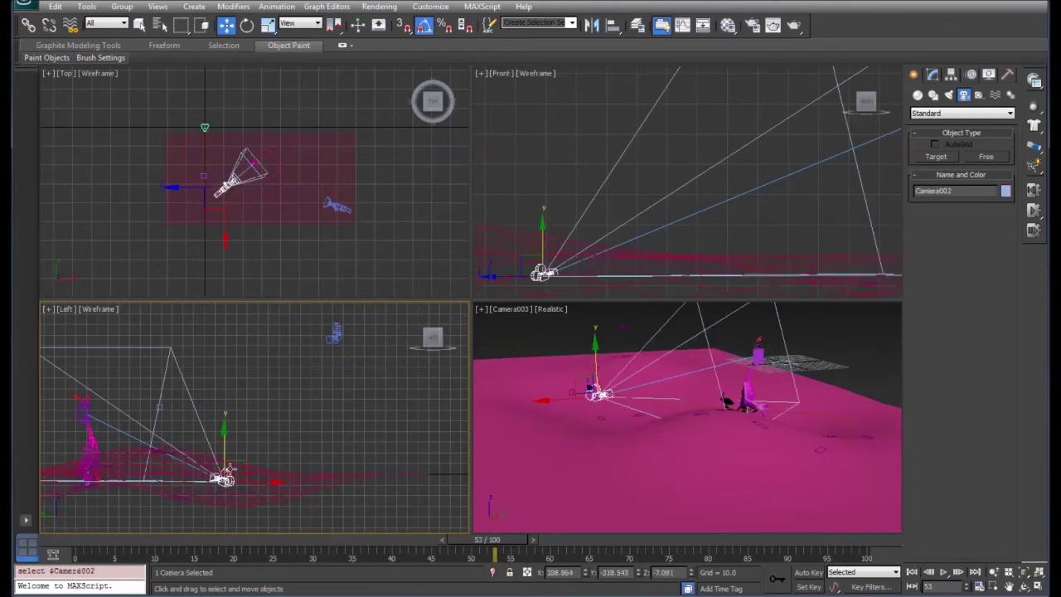
{"action": "left_click", "coordinate": [931, 76]}
{"action": "left_click", "coordinate": [335, 332]}
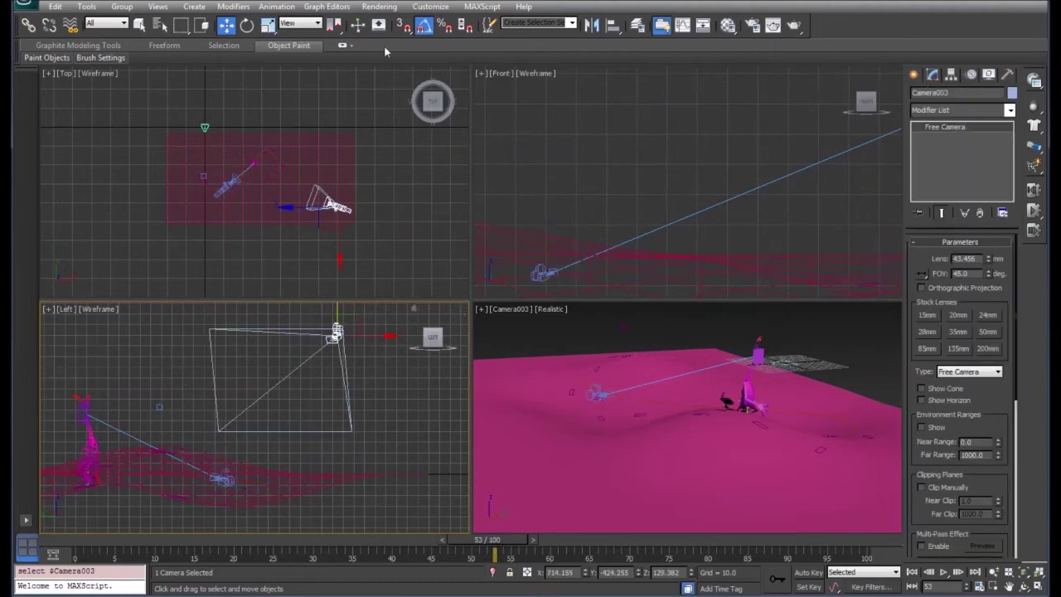
Open Batch Render from the Rendering menu and add two entries to the queue
{"action": "left_click", "coordinate": [381, 6]}
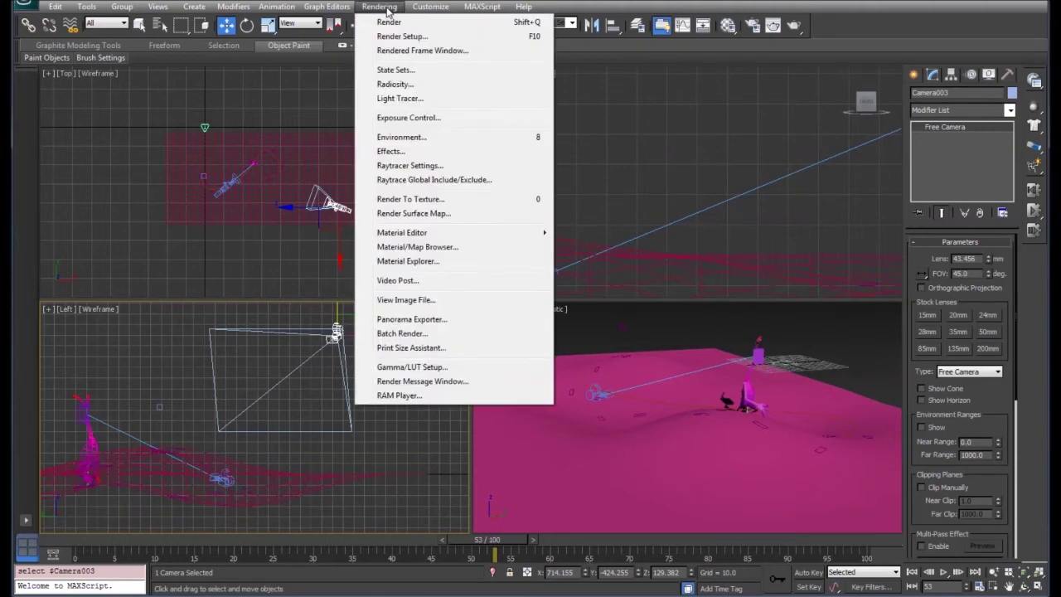
{"action": "left_click", "coordinate": [423, 335]}
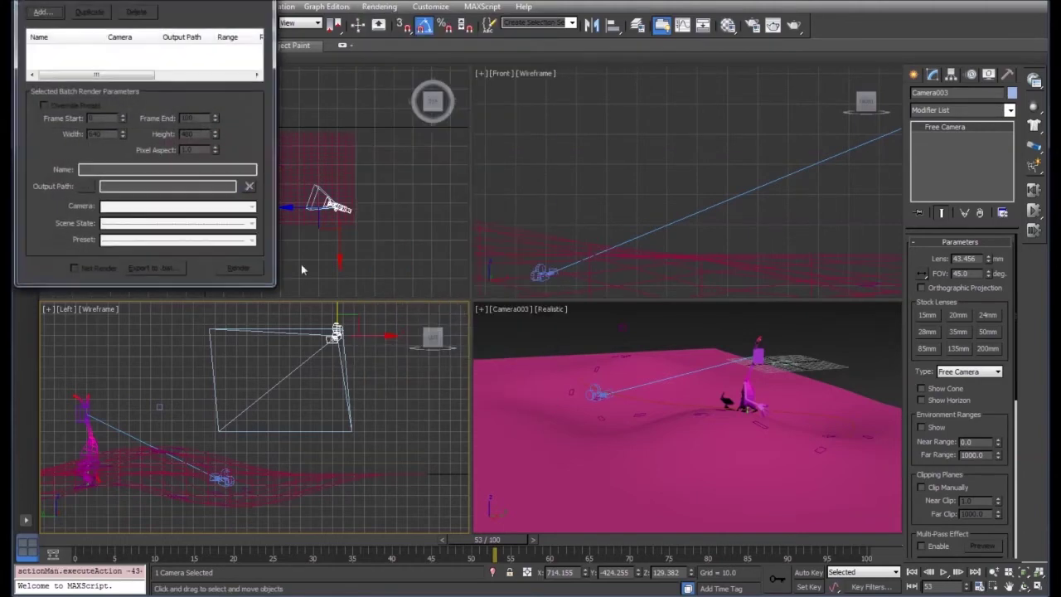
{"action": "left_click", "coordinate": [42, 12]}
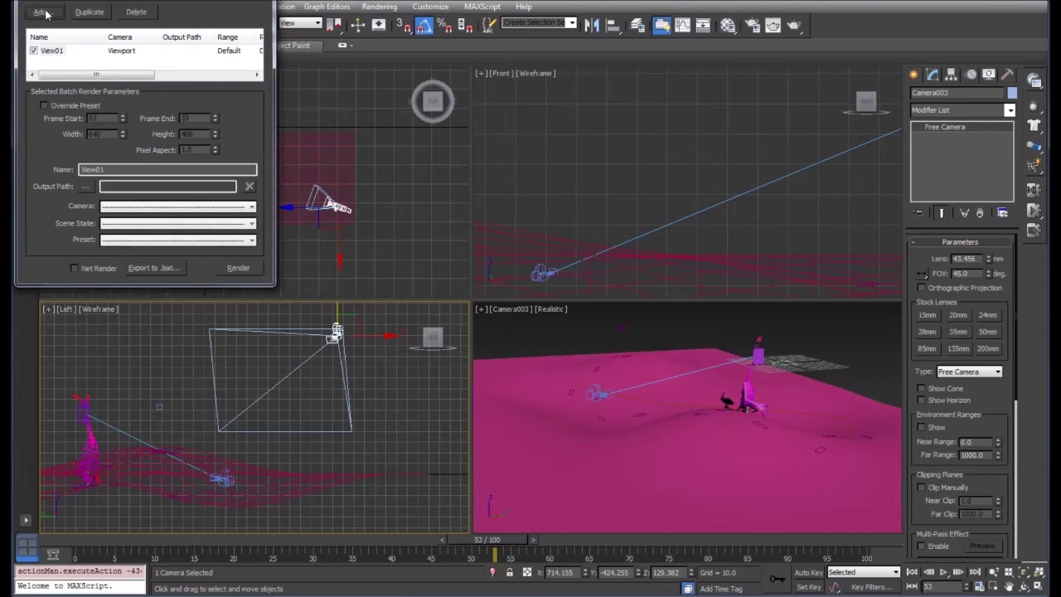
{"action": "left_click", "coordinate": [43, 12]}
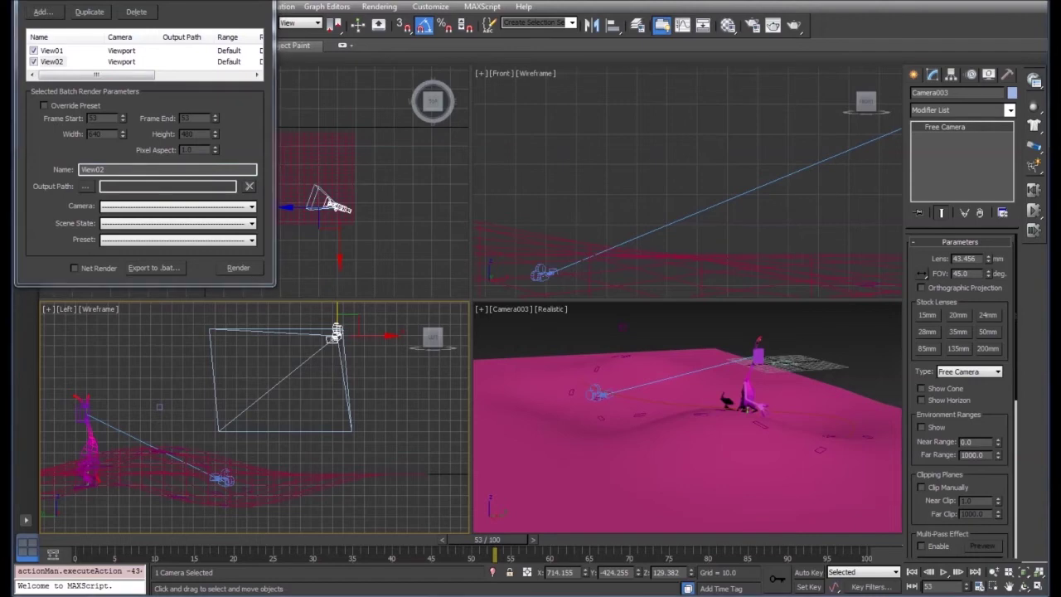
Rename the batch entries View01 to 'Camera 2' and View02 to 'Camera 3'
{"action": "left_click", "coordinate": [55, 51]}
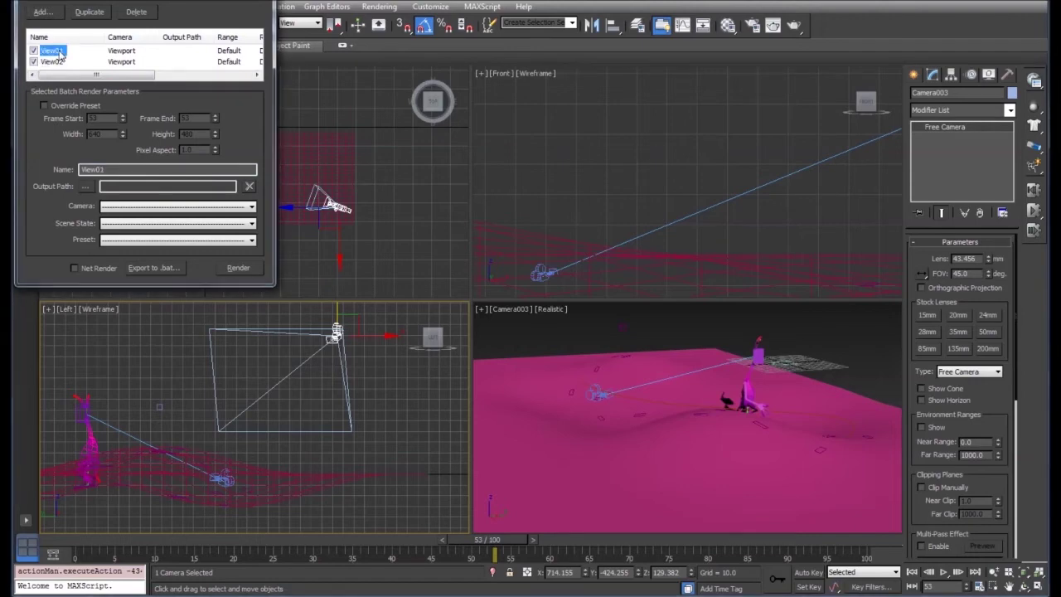
{"action": "double_click", "coordinate": [83, 169]}
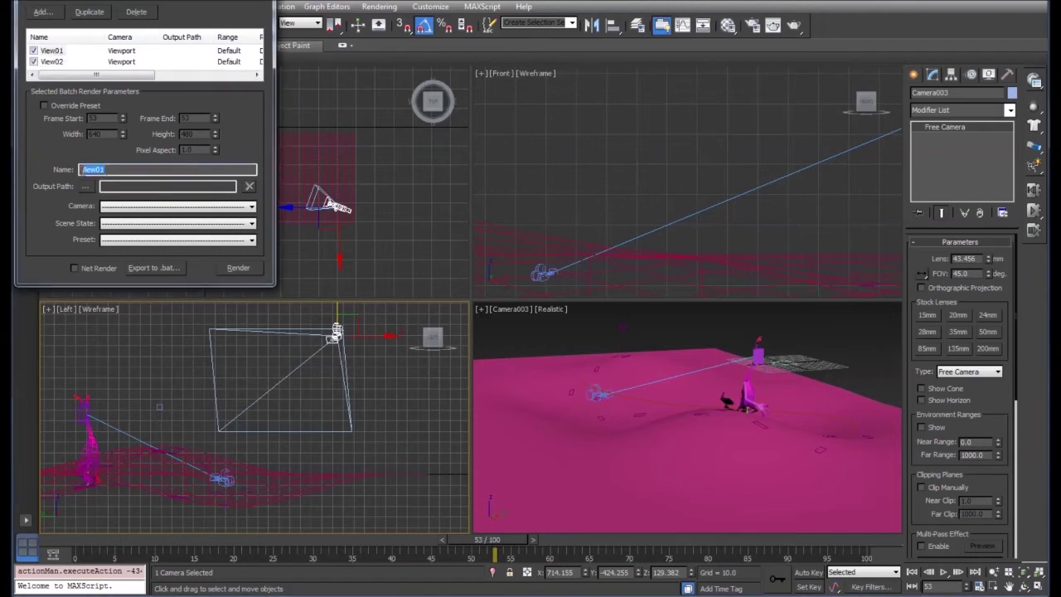
{"action": "type", "text": "Cal"}
{"action": "left_click", "coordinate": [54, 62]}
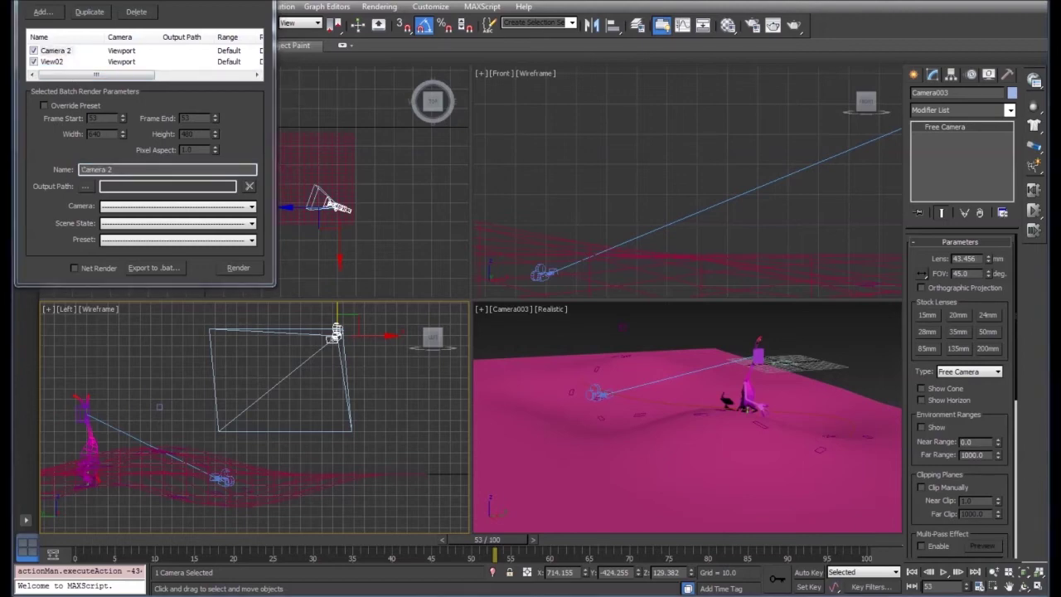
{"action": "left_click", "coordinate": [51, 62]}
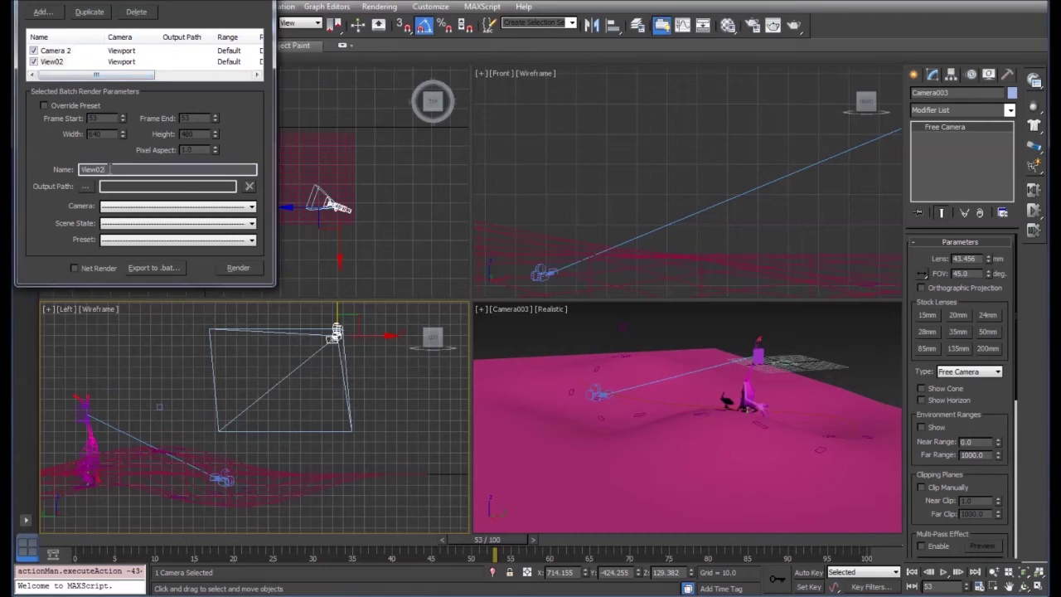
{"action": "left_click_drag", "start_coordinate": [116, 169], "coordinate": [48, 171]}
{"action": "type", "text": "Camera 3"}
{"action": "key", "text": "Return"}
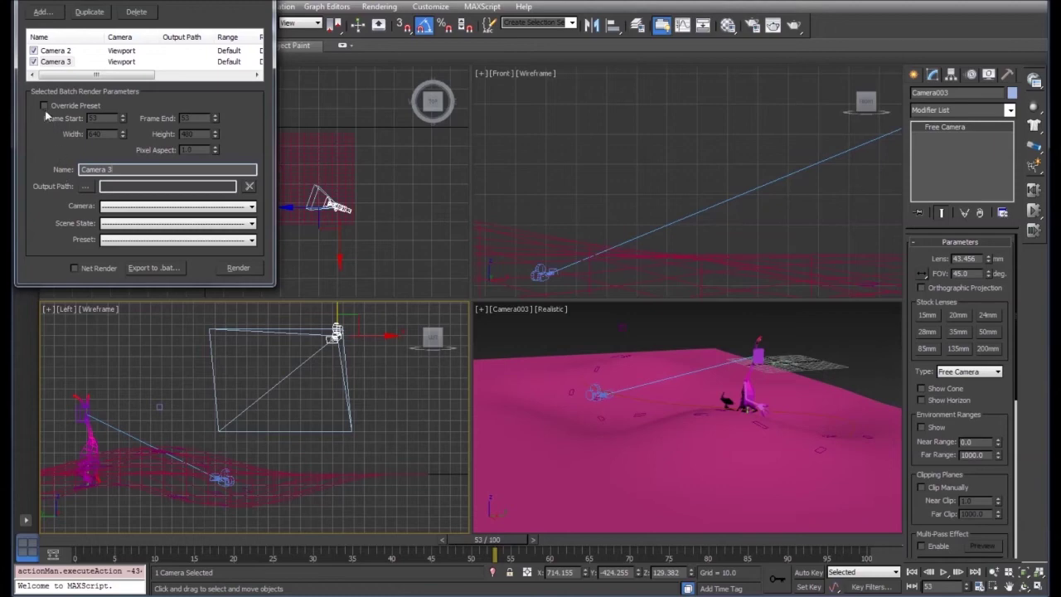
{"action": "left_click", "coordinate": [54, 51]}
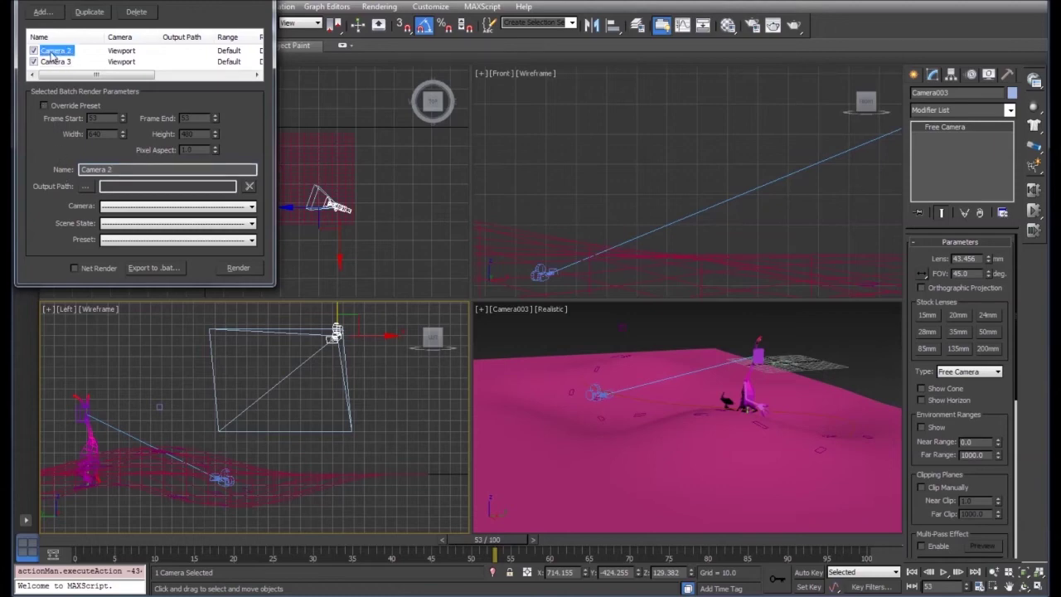
Override the Camera 2 preset with frames 0 to 20, rendered through Camera002
{"action": "left_click", "coordinate": [44, 106]}
{"action": "left_click", "coordinate": [59, 54]}
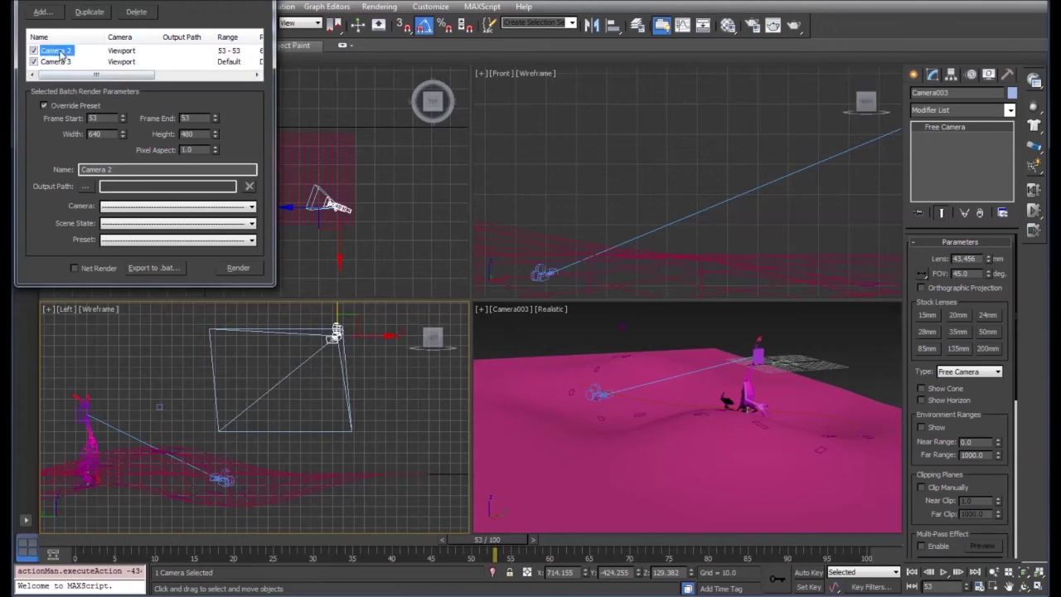
{"action": "double_click", "coordinate": [103, 117]}
{"action": "key", "text": "Tab"}
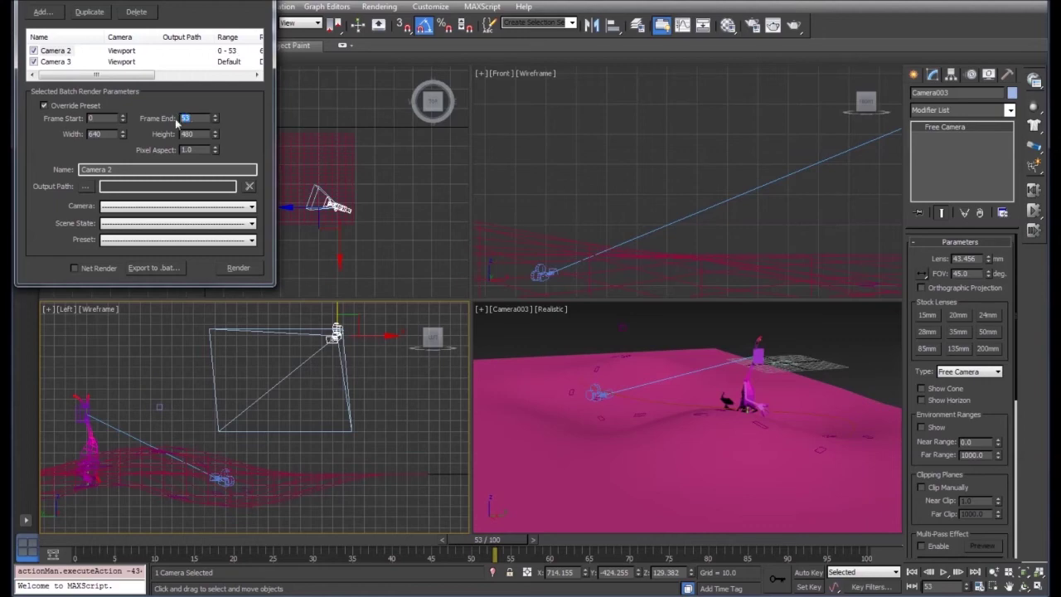
{"action": "type", "text": "20"}
{"action": "left_click", "coordinate": [222, 209]}
{"action": "left_click", "coordinate": [183, 227]}
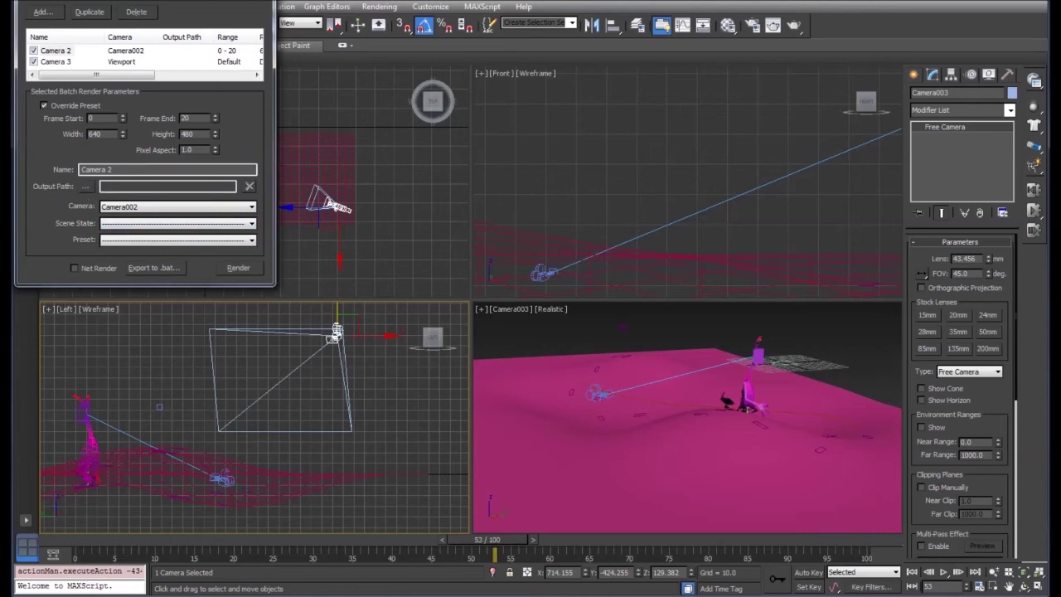
Set the Camera 2 output path to the AVI file Camera2, accepting default compression
{"action": "left_click", "coordinate": [85, 186]}
{"action": "left_click", "coordinate": [565, 435]}
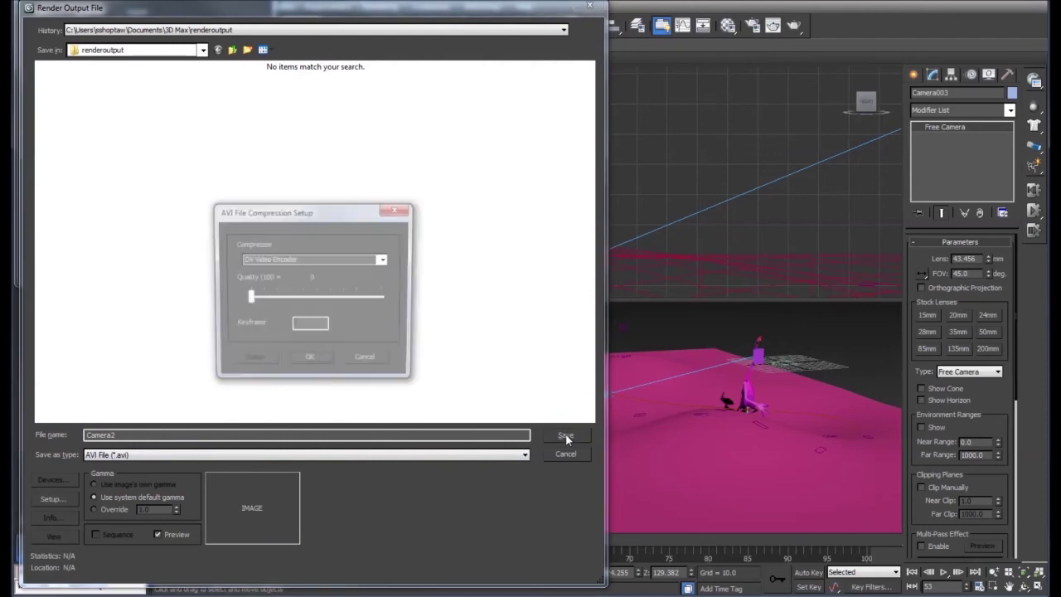
{"action": "left_click", "coordinate": [305, 362]}
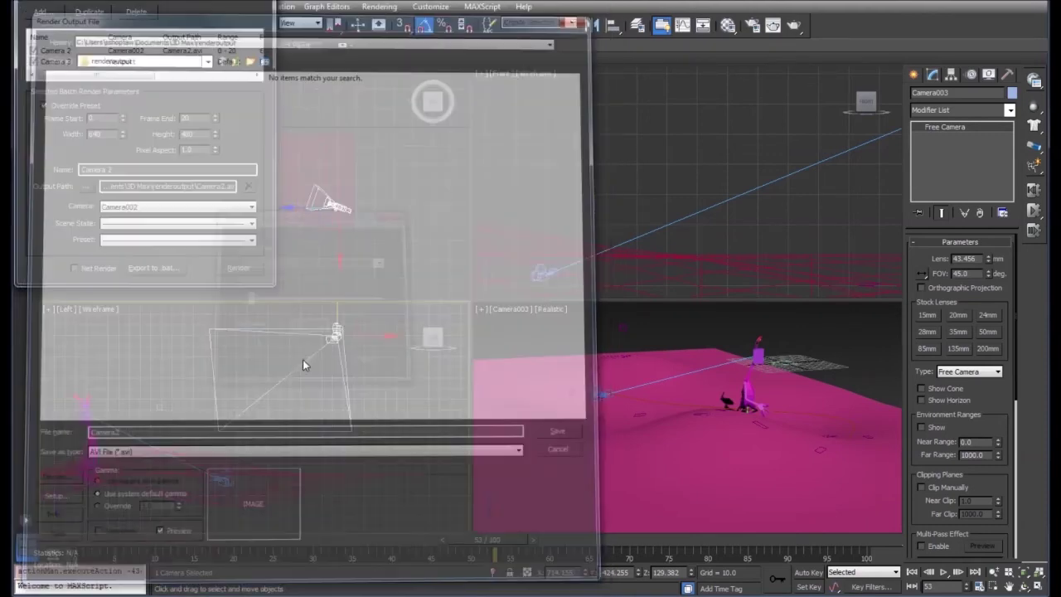
Override the Camera 3 preset with a frame range of 20 to 40
{"action": "left_click", "coordinate": [54, 63]}
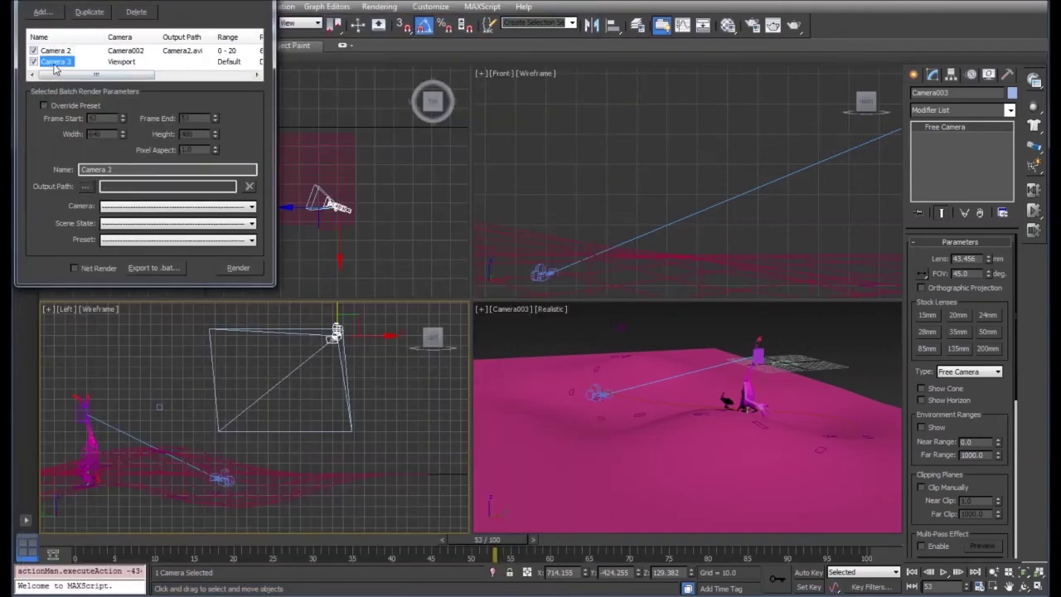
{"action": "left_click", "coordinate": [44, 105]}
{"action": "double_click", "coordinate": [93, 118]}
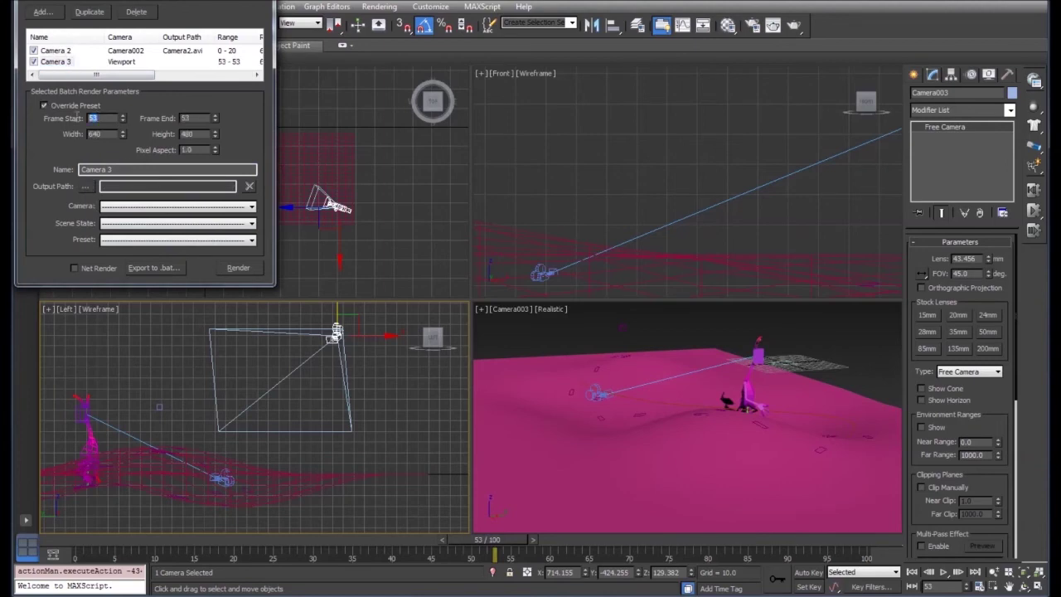
{"action": "type", "text": "20"}
{"action": "double_click", "coordinate": [185, 117]}
{"action": "type", "text": "40"}
Save Camera 3 output as Camera3.avi, render through Camera003, scene state left empty
{"action": "left_click", "coordinate": [88, 189]}
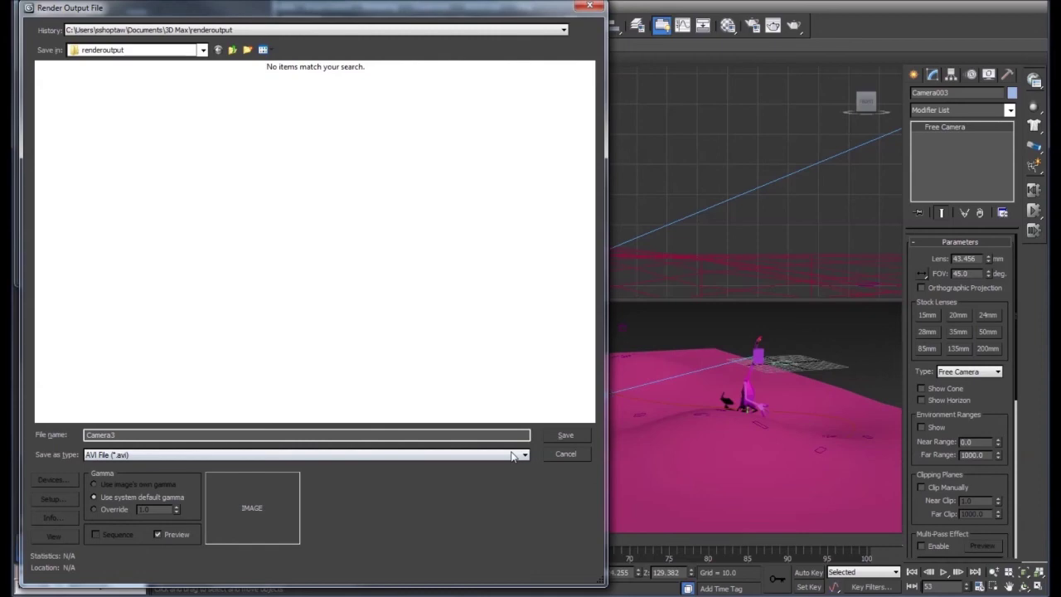
{"action": "left_click", "coordinate": [560, 434]}
{"action": "left_click", "coordinate": [310, 358]}
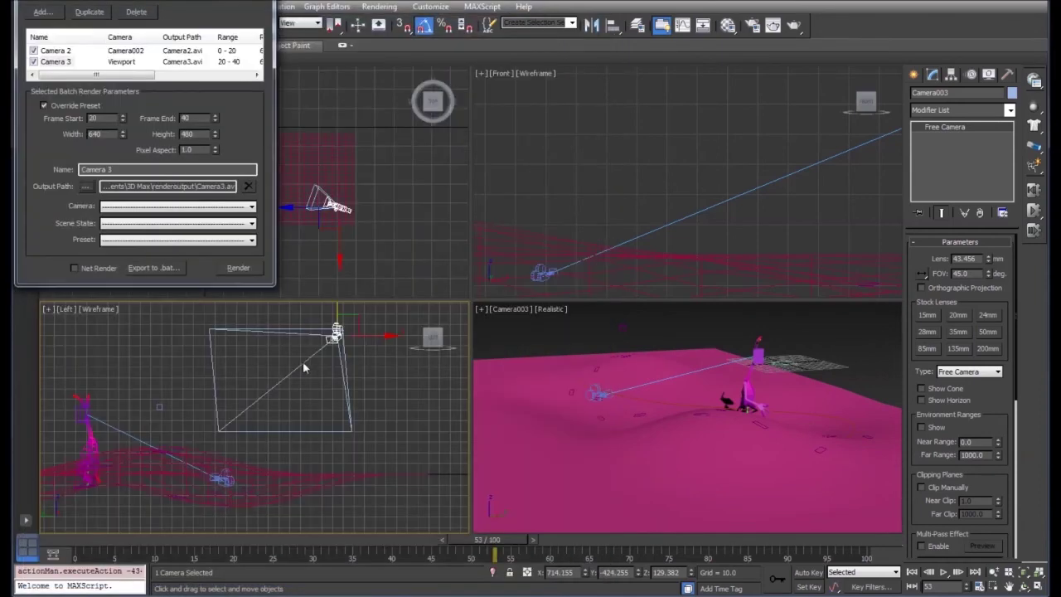
{"action": "left_click", "coordinate": [163, 207]}
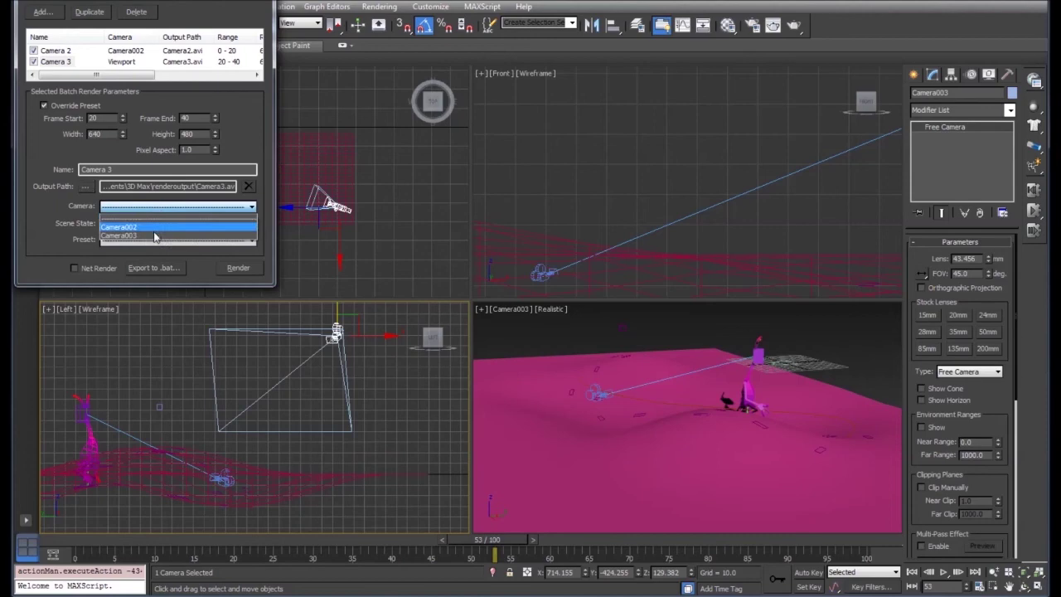
{"action": "left_click", "coordinate": [154, 236]}
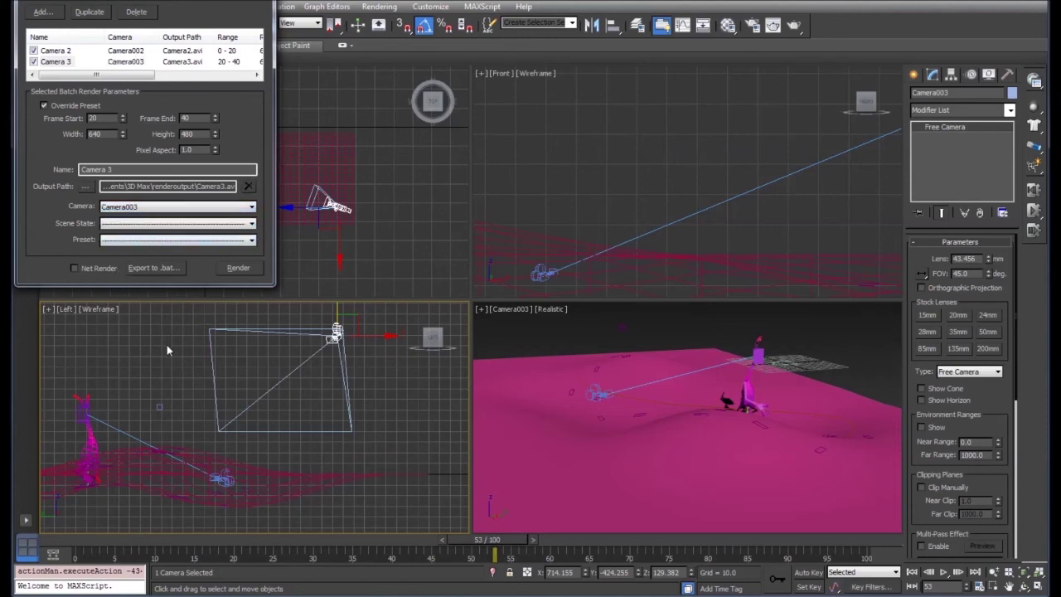
{"action": "left_click", "coordinate": [127, 224]}
{"action": "left_click", "coordinate": [48, 226]}
Batch-render the Camera 2 and Camera 3 jobs, then watch the Camera3 clip play
{"action": "left_click", "coordinate": [238, 267]}
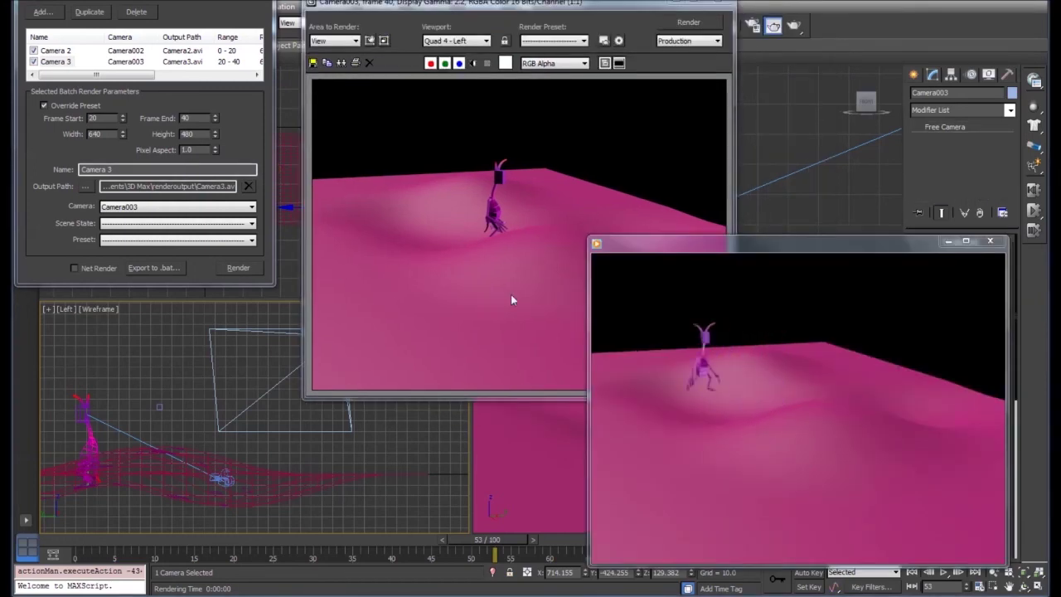
{"action": "mouse_move", "coordinate": [739, 352]}
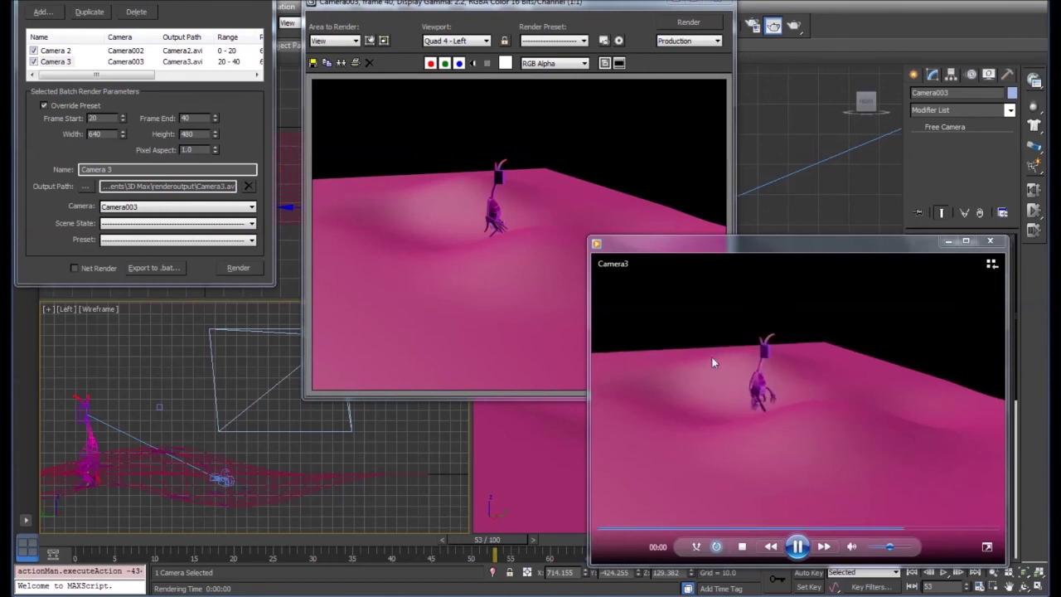